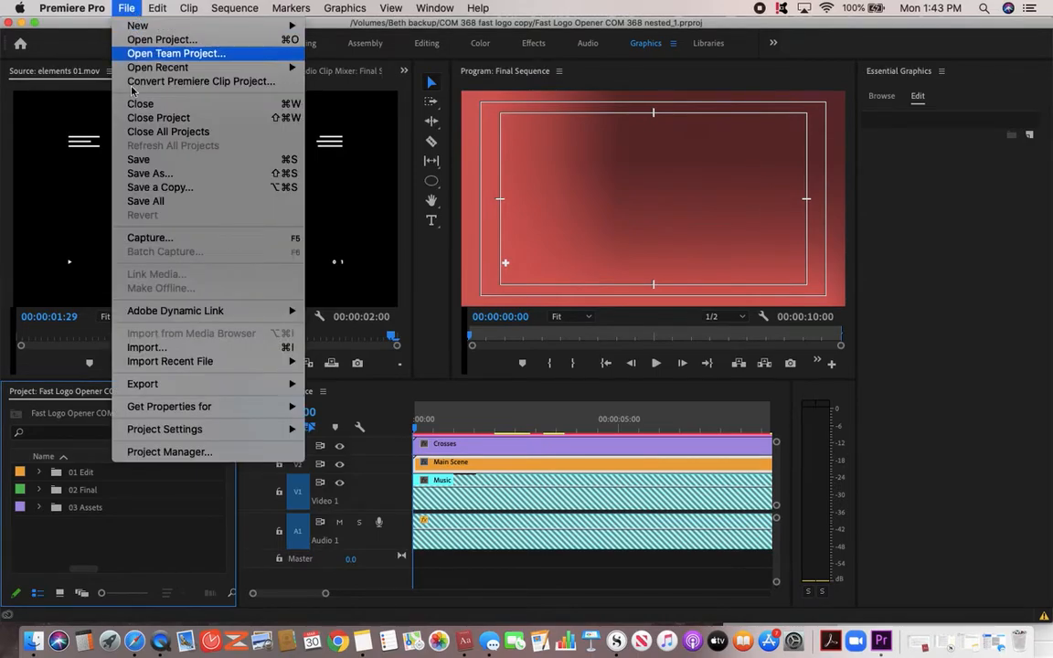
# Step: Import the Campus photos folder into the project and dismiss the import failure report
pyautogui.moveTo(172, 362)
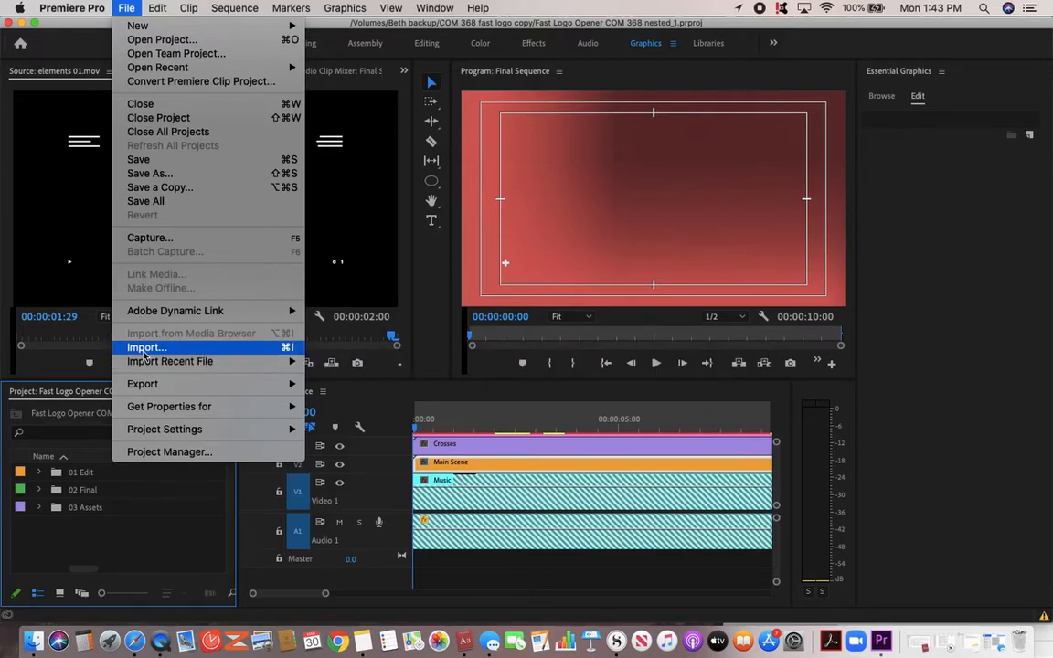
pyautogui.click(143, 349)
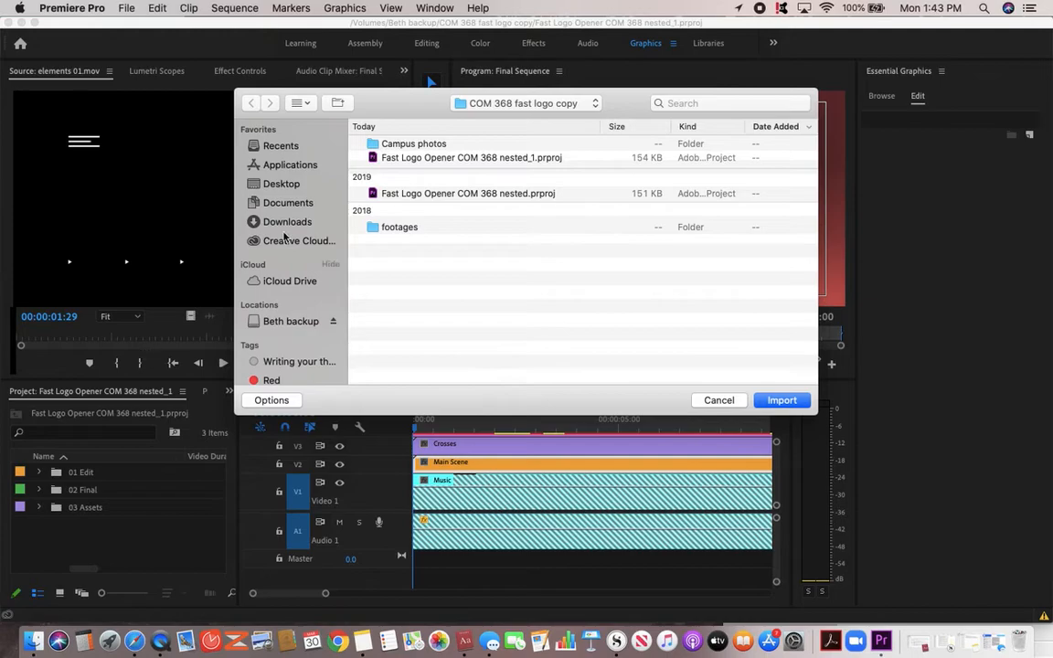
pyautogui.click(379, 146)
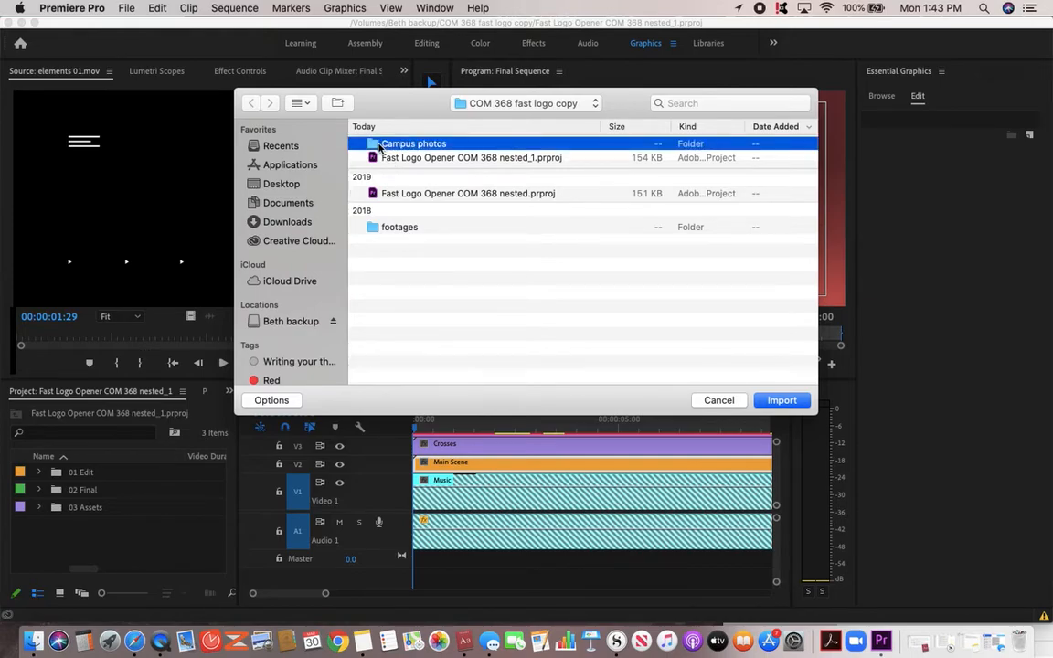
pyautogui.click(773, 402)
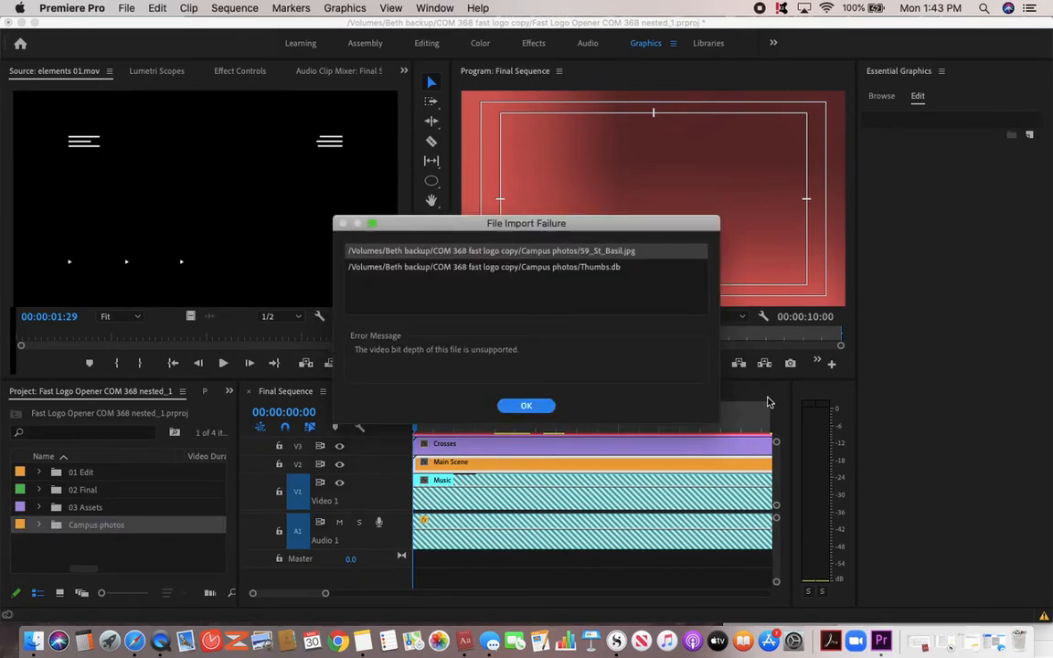
pyautogui.click(540, 404)
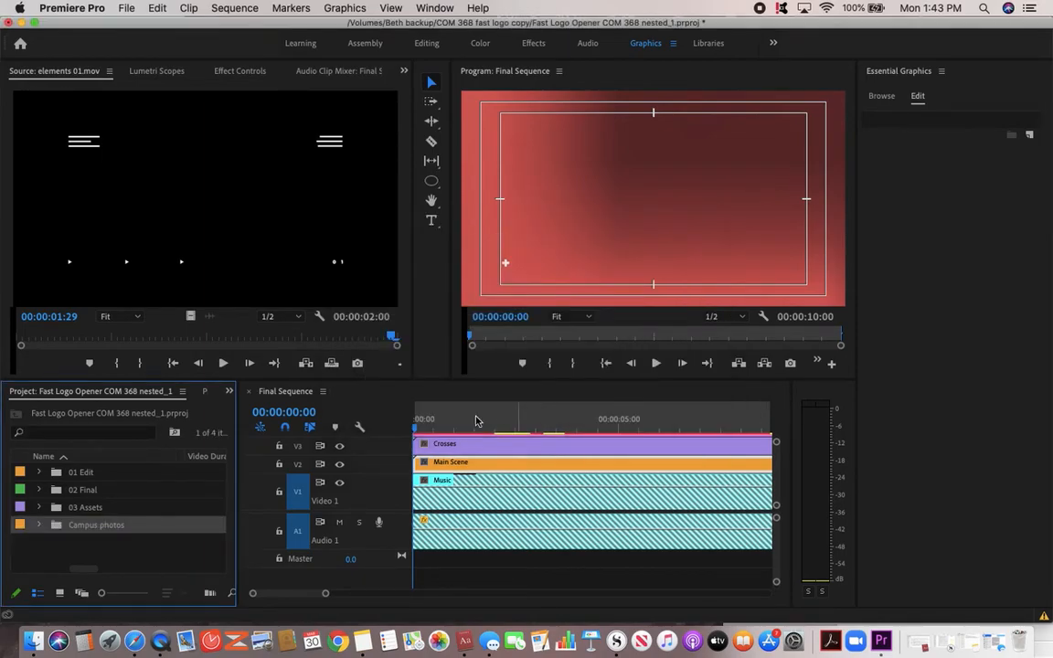
# Step: Look through the photos in the Campus photos bin and the subfolders of the 01 Edit bin
pyautogui.click(39, 527)
pyautogui.scroll(-5, 91, 521)
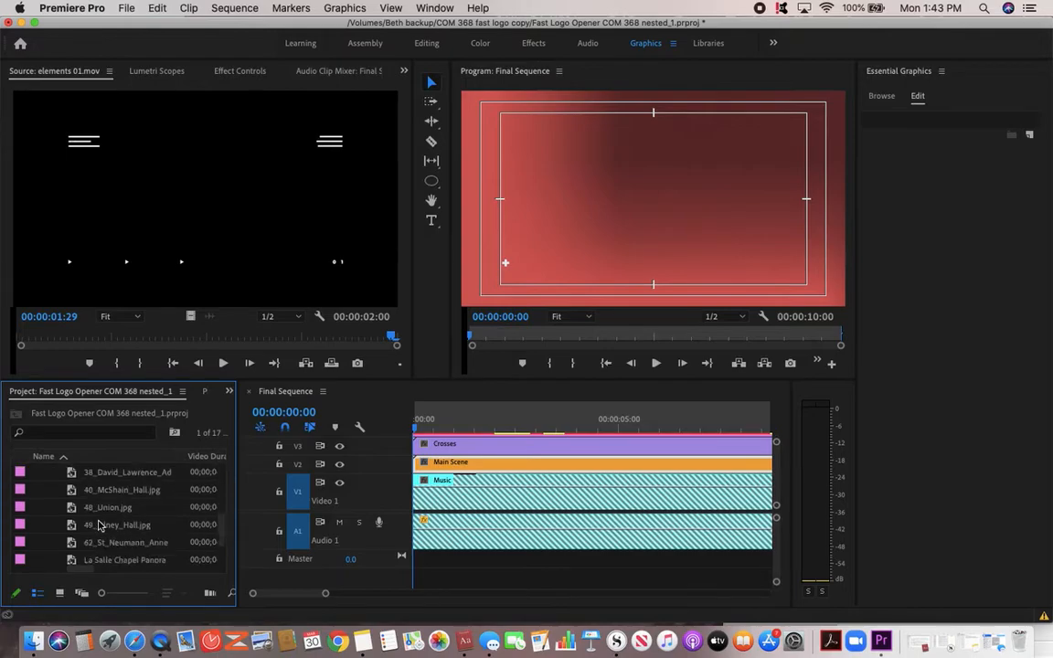
pyautogui.scroll(3, 98, 525)
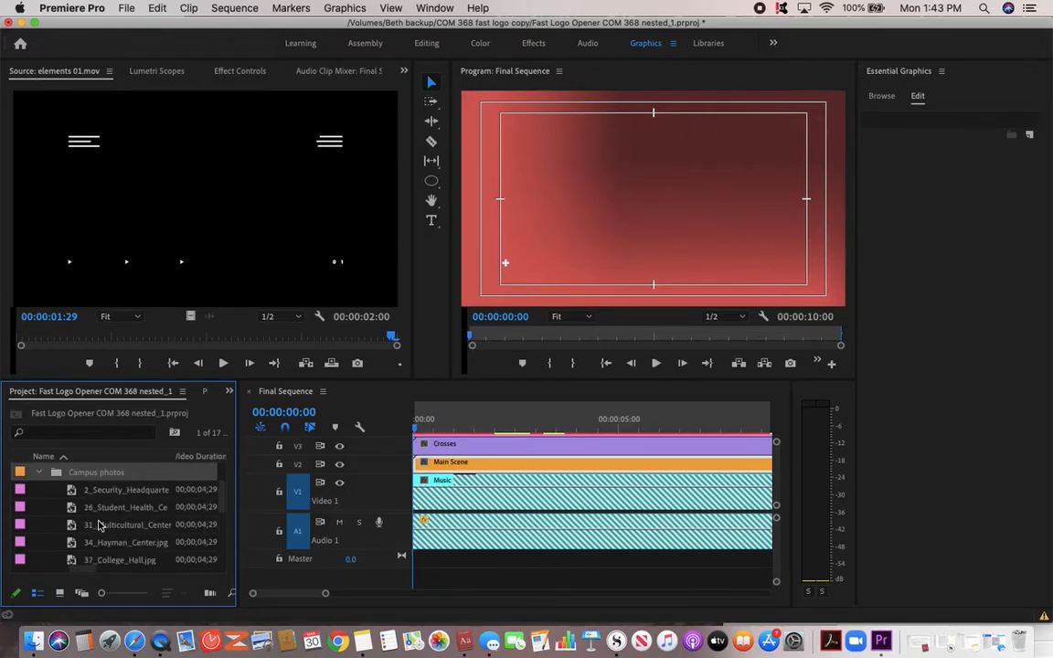
pyautogui.click(39, 472)
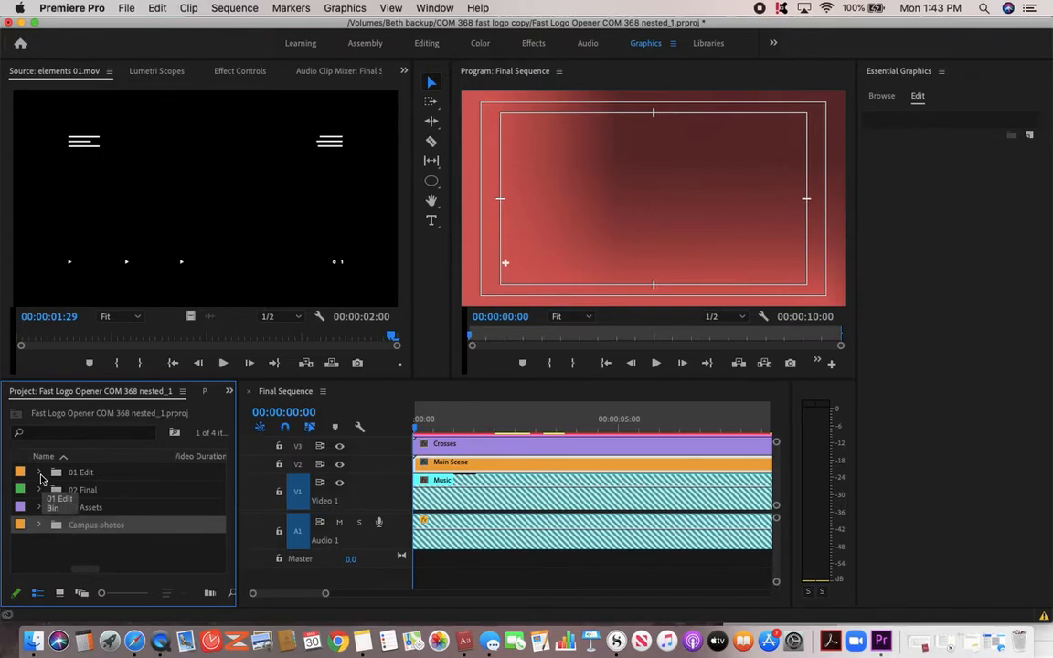
pyautogui.click(39, 473)
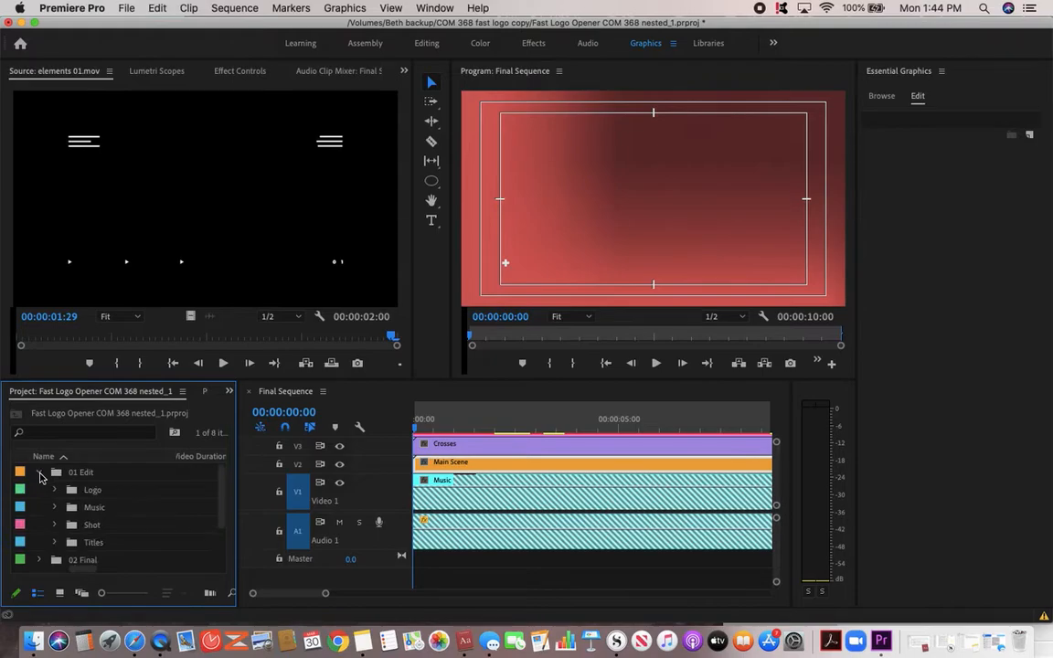
pyautogui.click(39, 472)
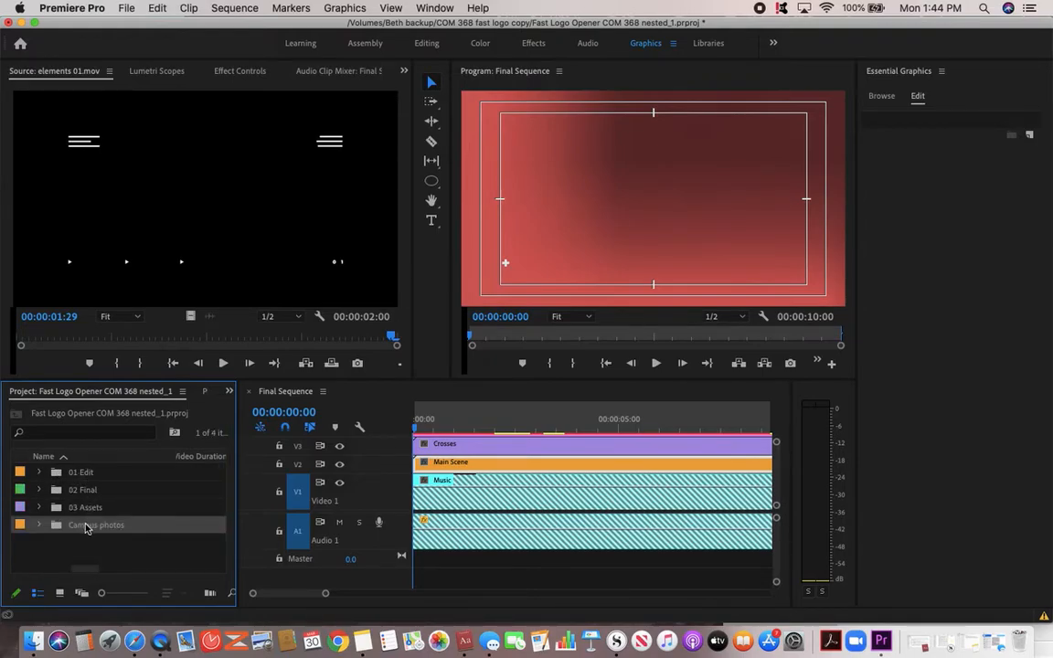
# Step: Expand the Shot bin inside 01 Edit and open the Shot 01 sequence
pyautogui.click(39, 472)
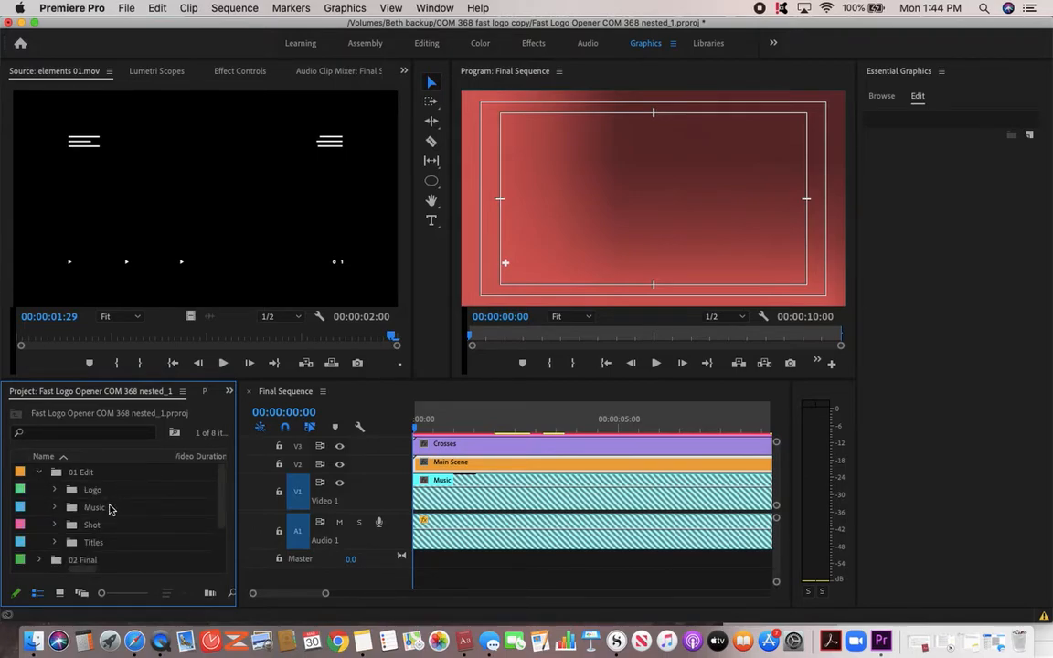
pyautogui.click(55, 526)
pyautogui.scroll(-3, 126, 522)
pyautogui.scroll(-2, 126, 522)
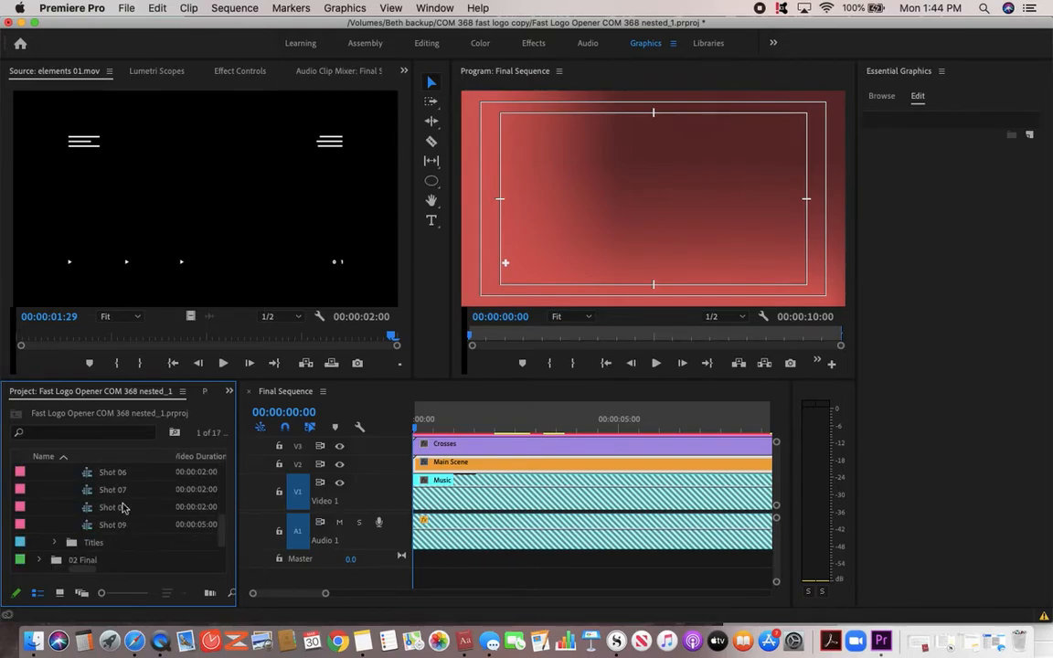
pyautogui.scroll(2, 116, 477)
pyautogui.scroll(1, 116, 477)
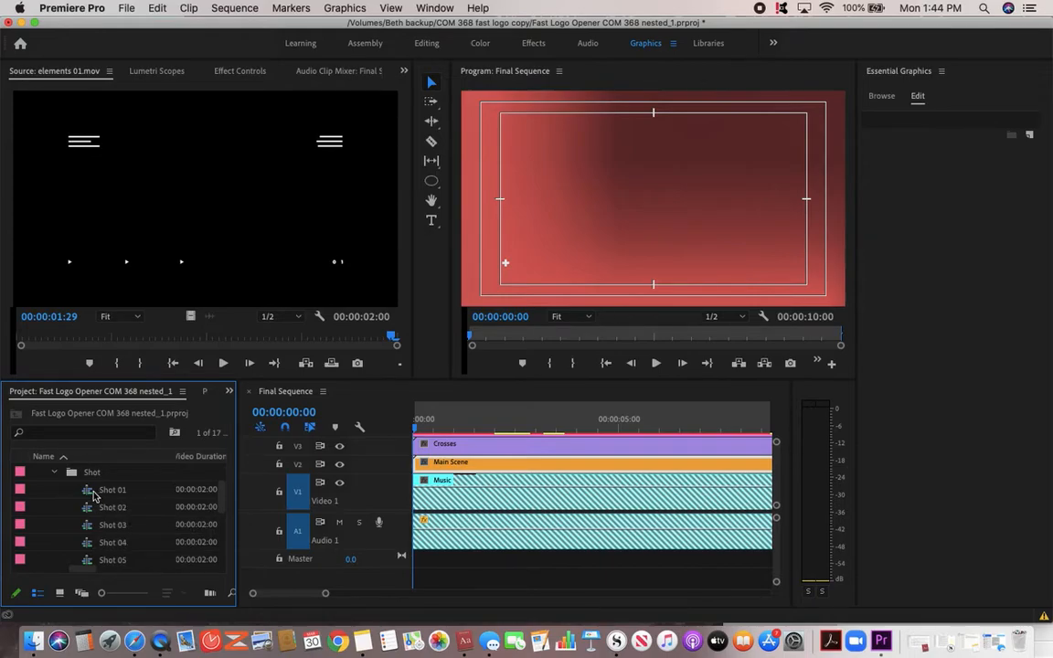
pyautogui.doubleClick(92, 495)
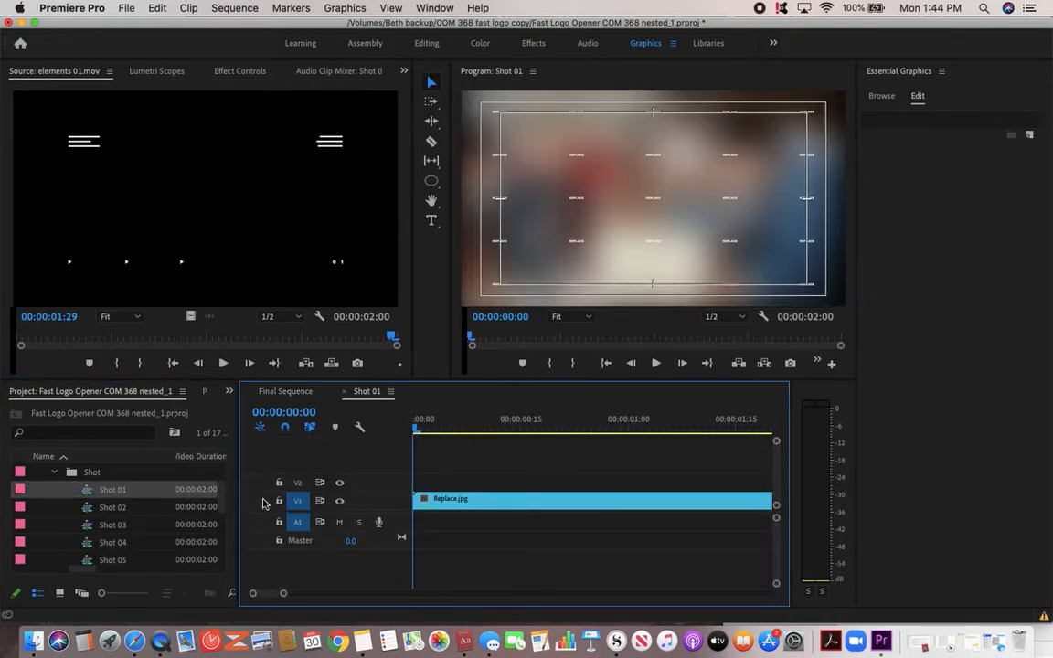
# Step: View the effect settings of the Replace.jpg placeholder clip in Shot 01
pyautogui.click(448, 508)
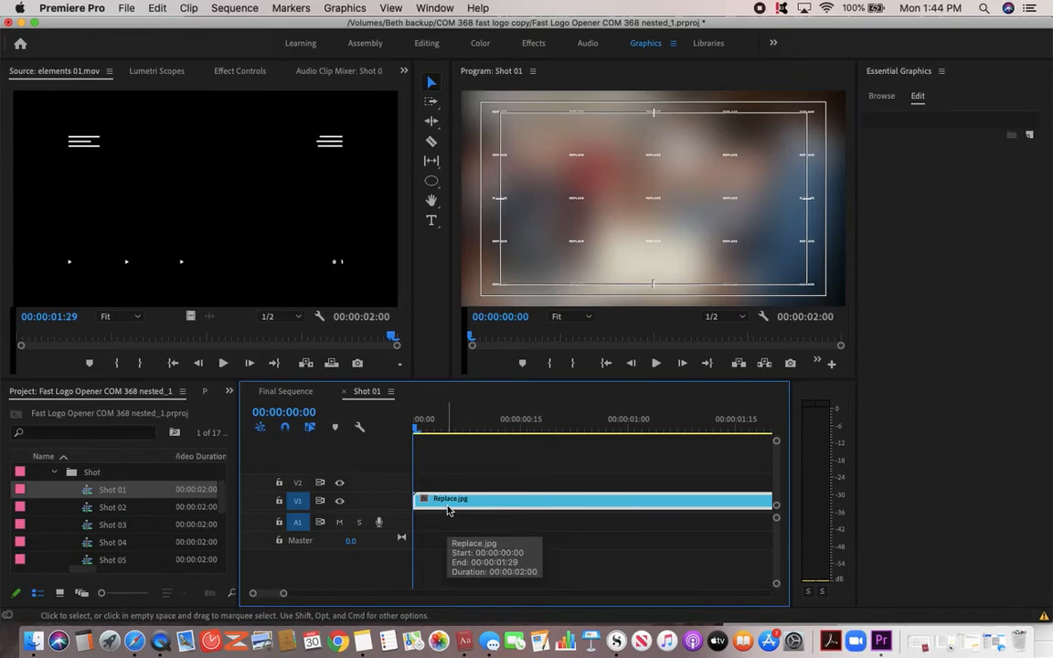
pyautogui.click(237, 73)
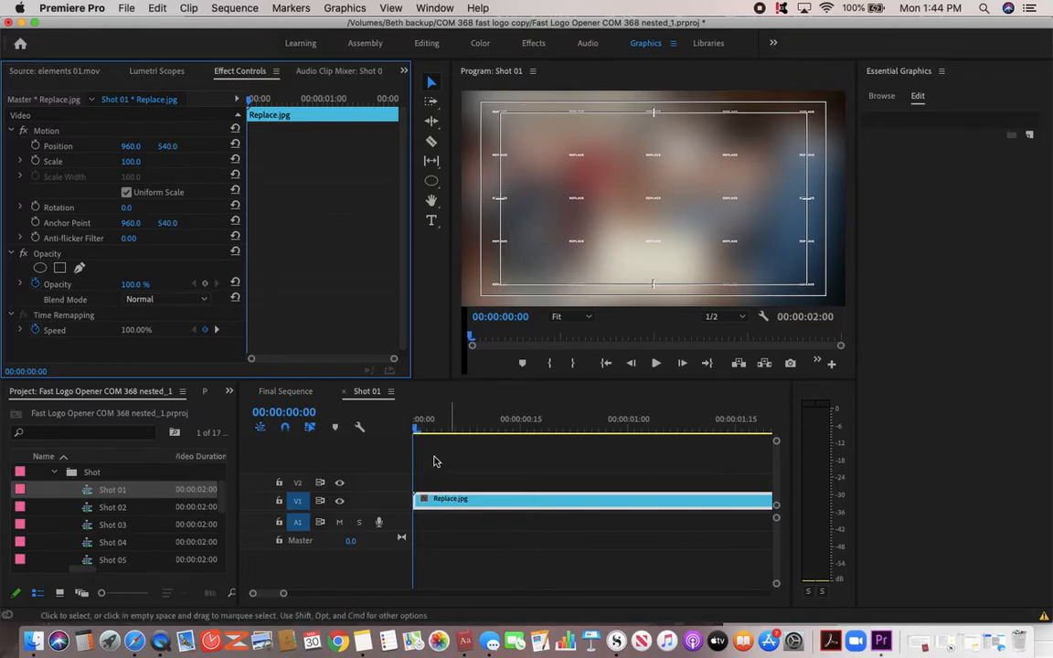
pyautogui.click(371, 394)
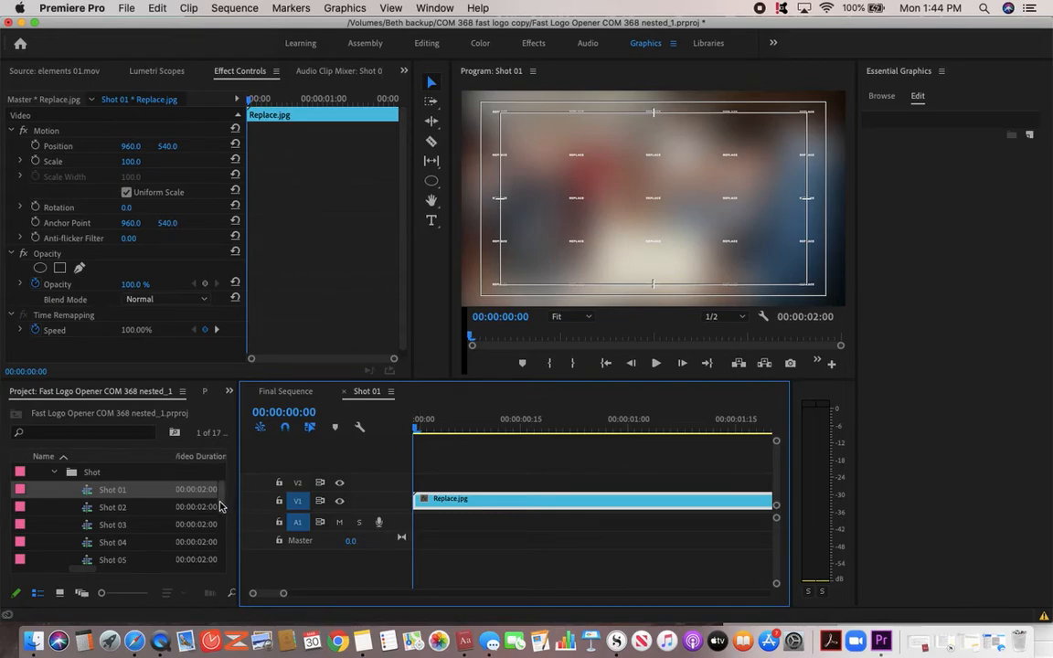
# Step: Overwrite the placeholder at the start of V1 in Shot 01 with 37_College_Hall.jpg from the Campus photos bin
pyautogui.moveTo(220, 505); pyautogui.dragTo(232, 566)
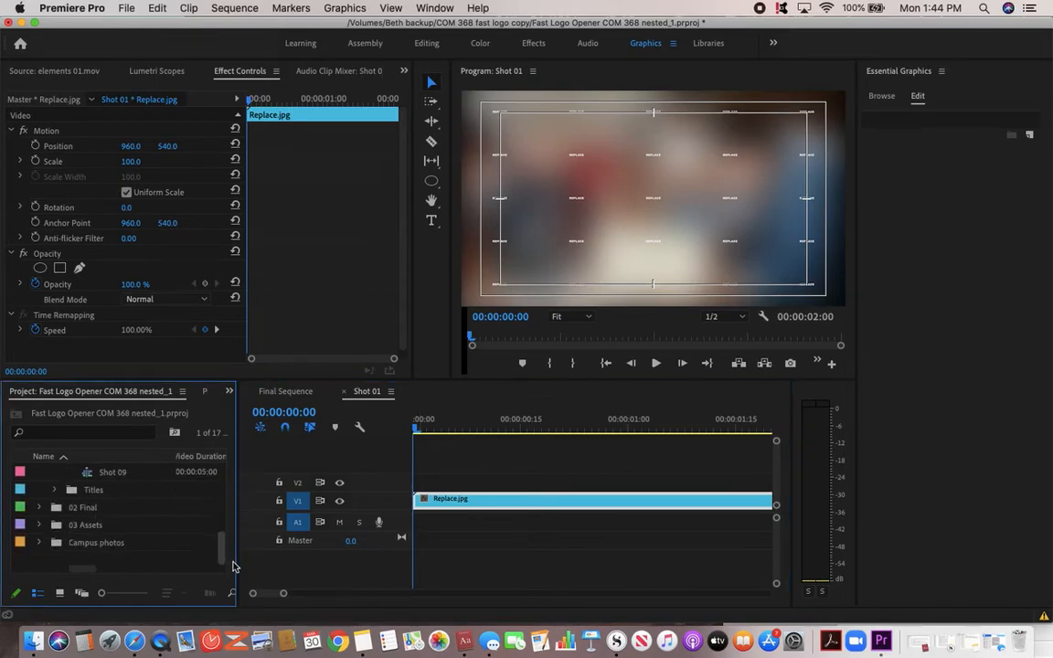
pyautogui.click(37, 543)
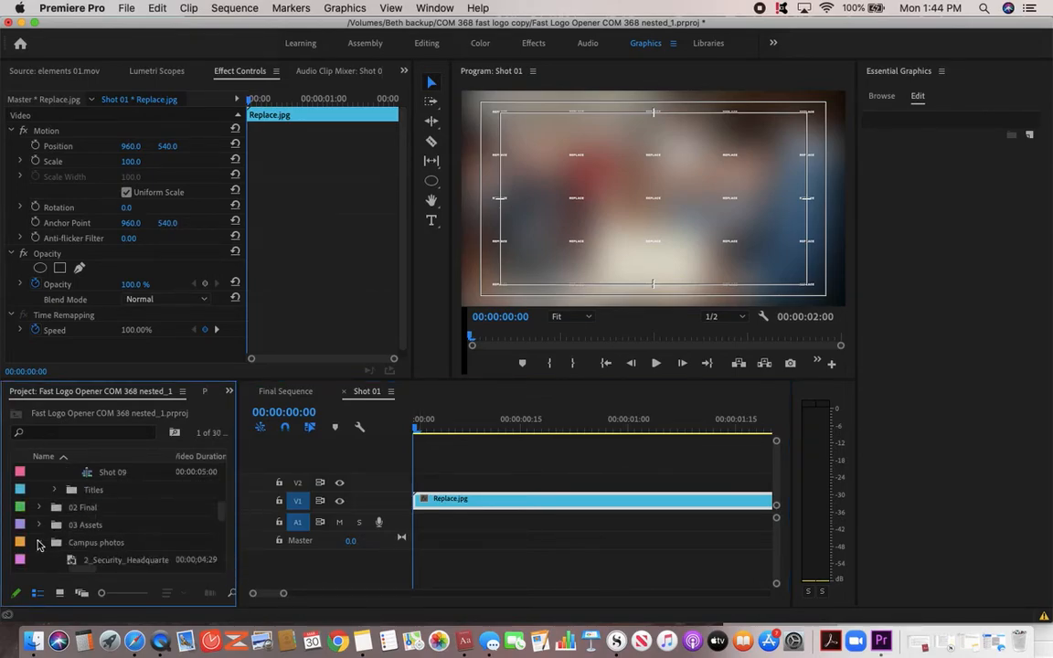
pyautogui.moveTo(219, 520); pyautogui.dragTo(221, 539)
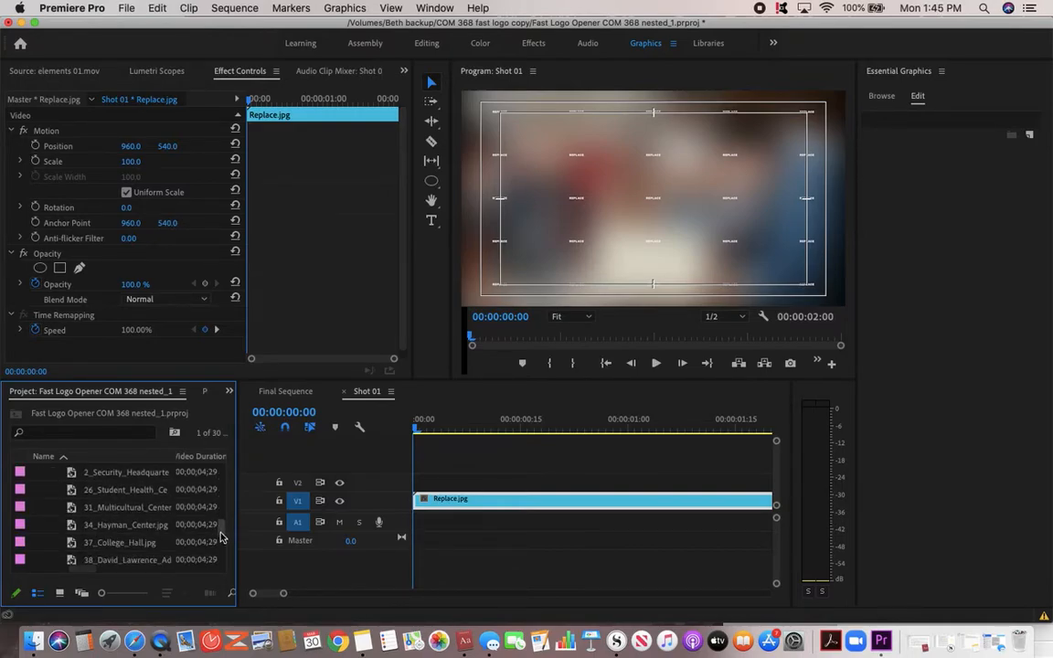
pyautogui.moveTo(72, 546); pyautogui.dragTo(427, 504)
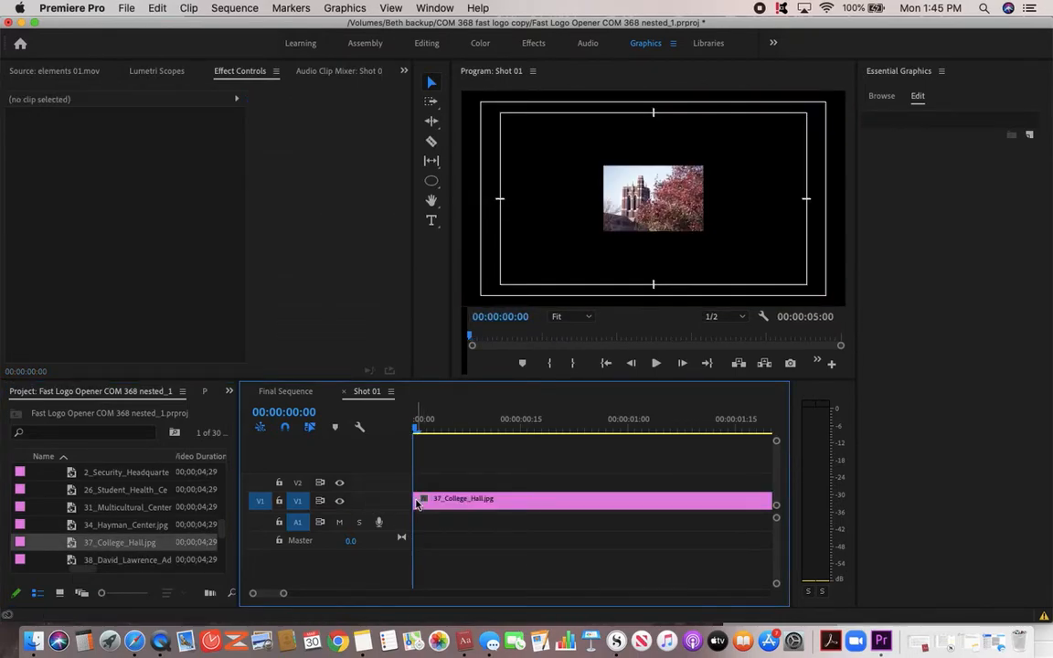
# Step: Scale the 37_College_Hall.jpg clip up to 384 so it fills the Shot 01 frame
pyautogui.doubleClick(478, 502)
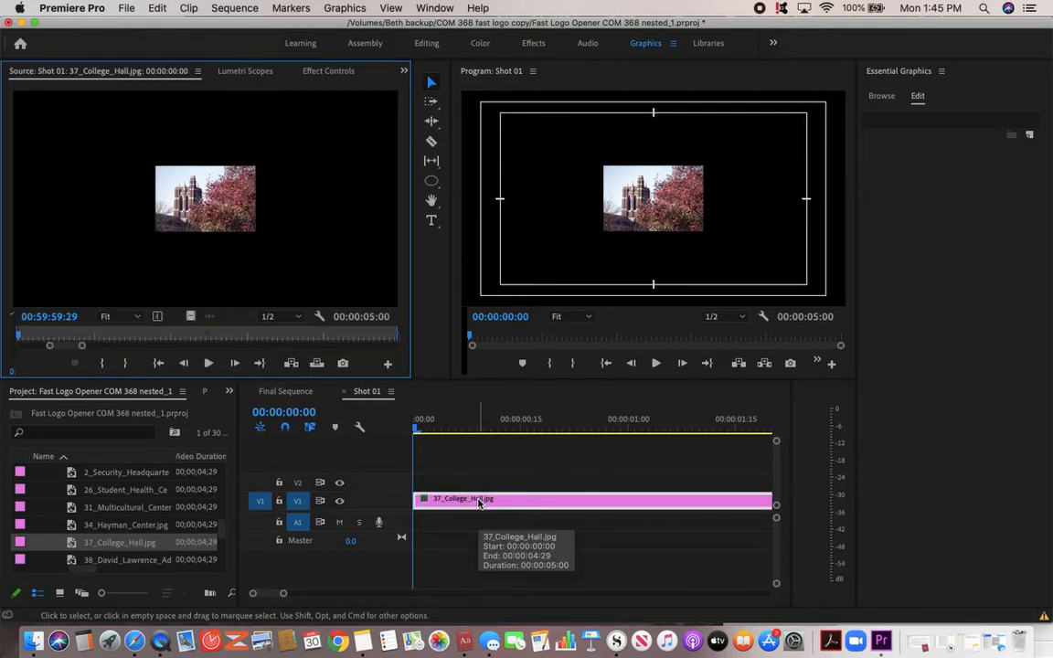
pyautogui.click(321, 71)
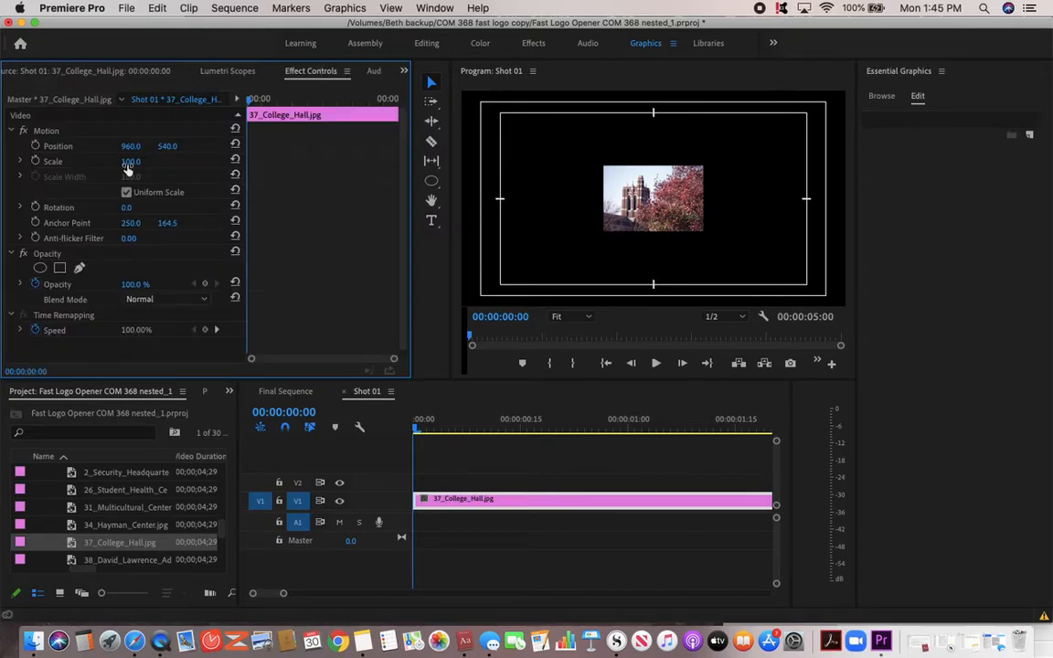
pyautogui.moveTo(128, 161); pyautogui.dragTo(387, 161)
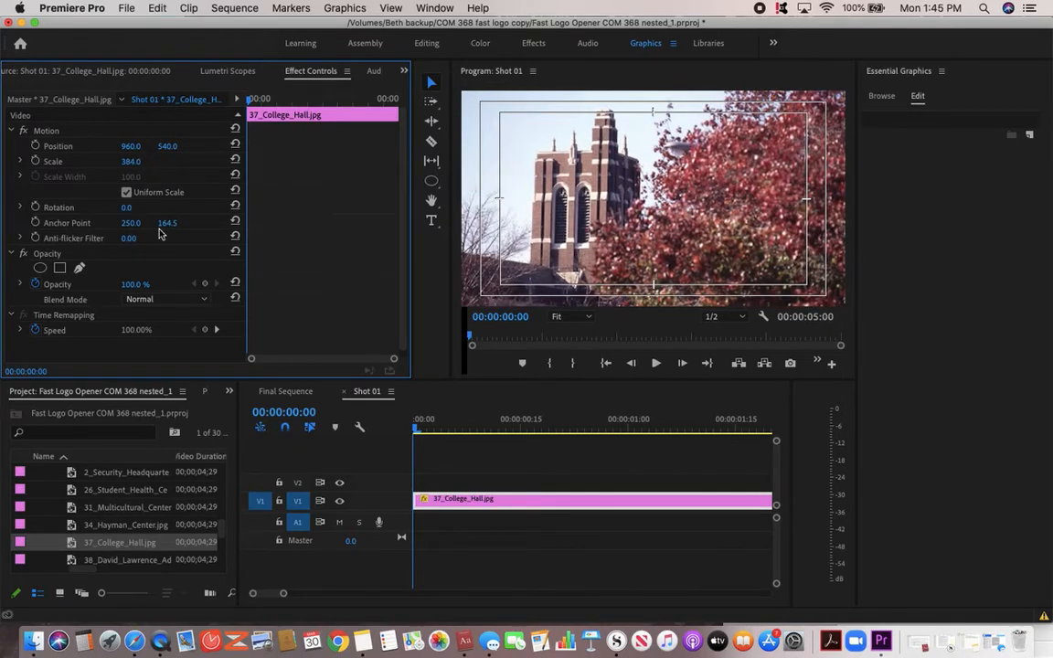
# Step: Open the Shot 02 sequence and overwrite its V1 placeholder with 2_Security_Headquarters.jpg, then view the placed clip in the source monitor
pyautogui.scroll(5, 218, 502)
pyautogui.scroll(3, 221, 502)
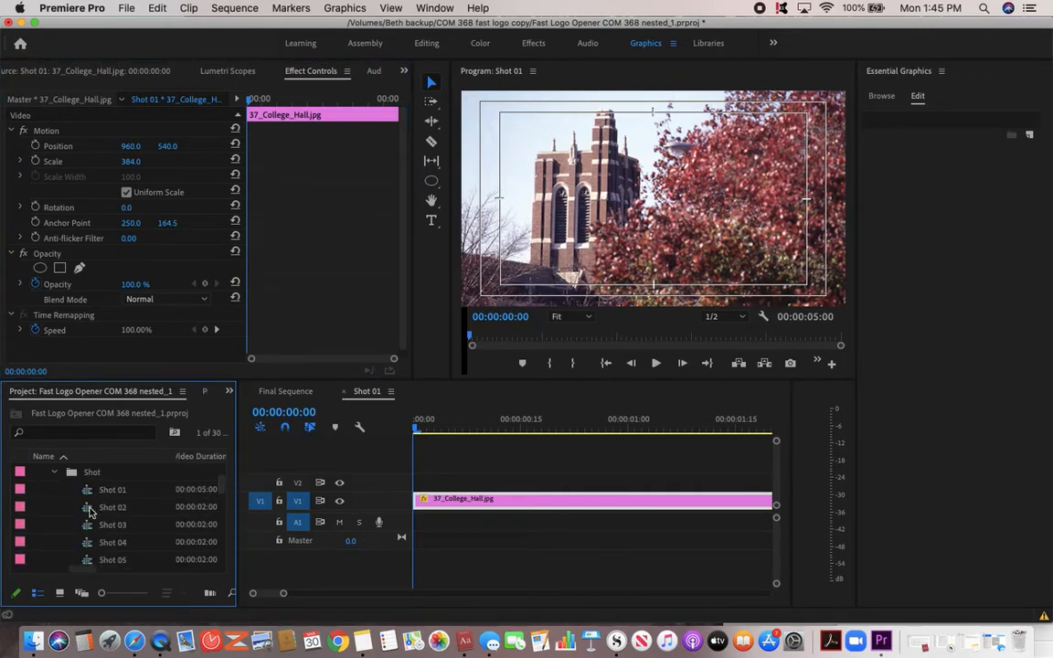
pyautogui.doubleClick(89, 510)
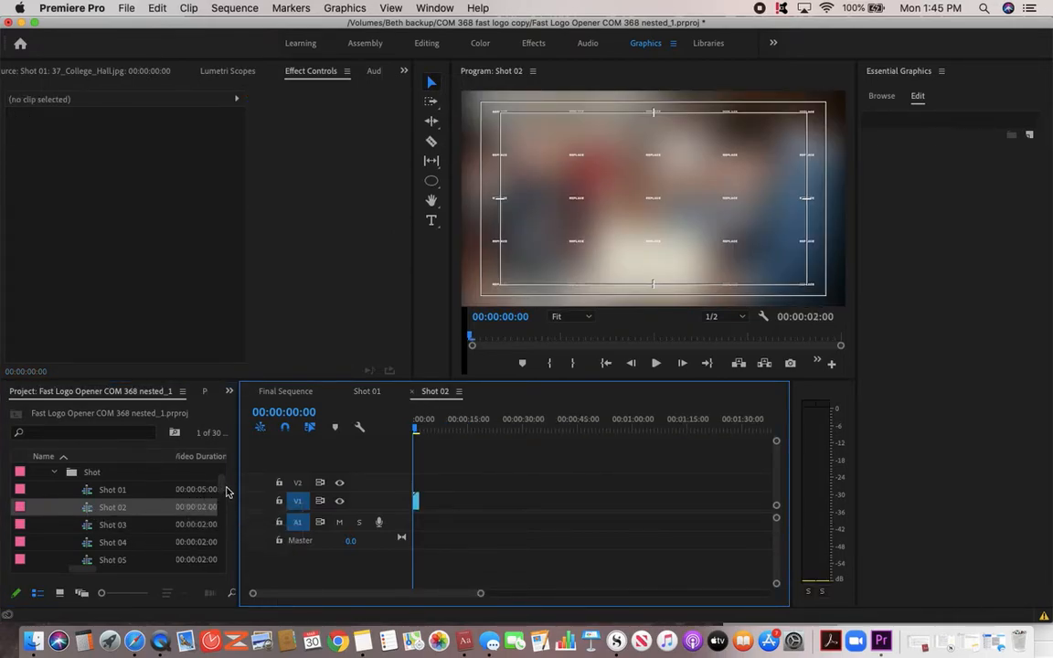
pyautogui.moveTo(225, 492); pyautogui.dragTo(222, 530)
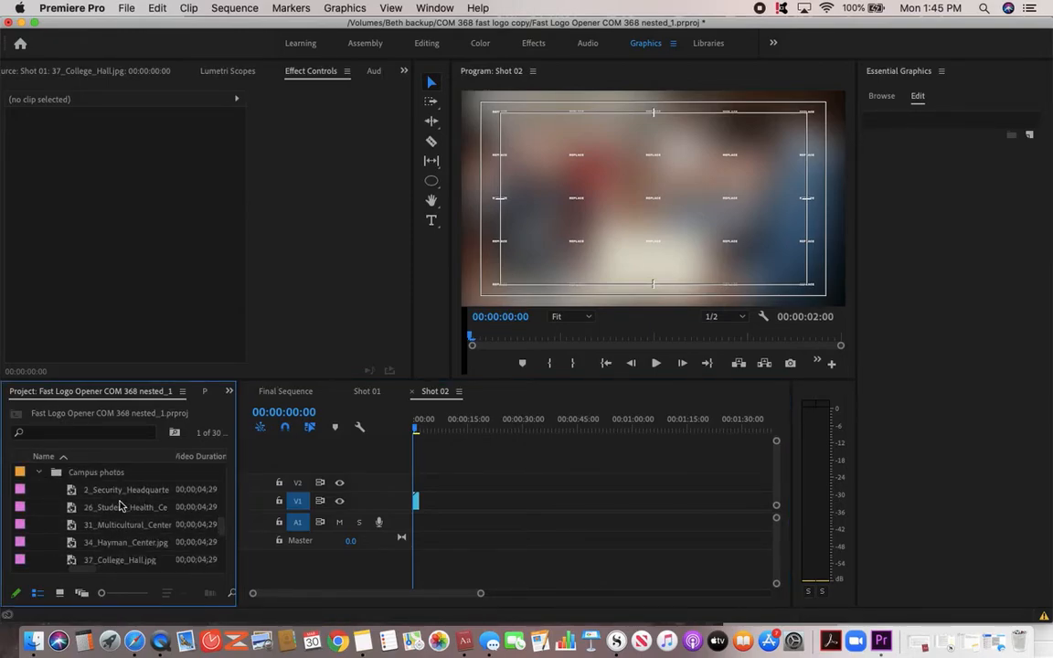
pyautogui.doubleClick(69, 490)
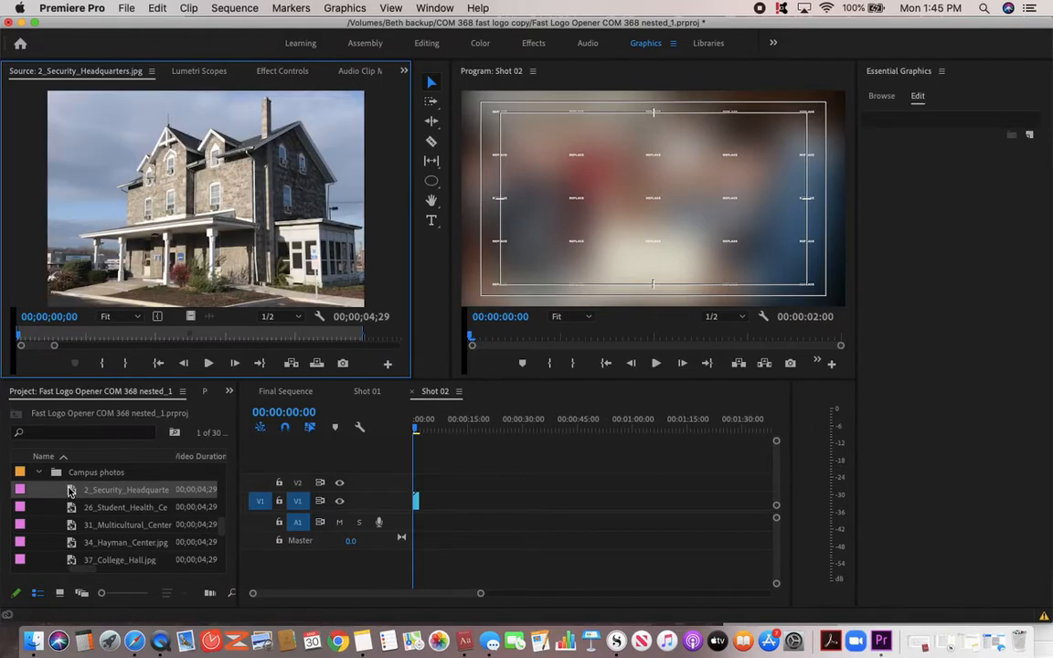
pyautogui.moveTo(73, 491); pyautogui.dragTo(421, 502)
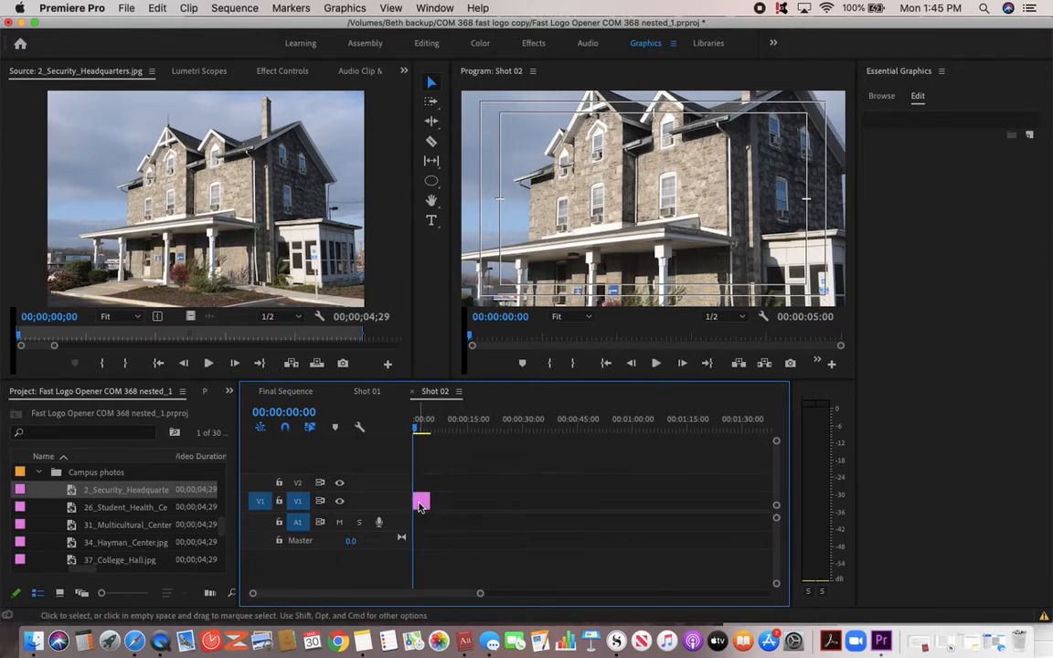
pyautogui.doubleClick(421, 503)
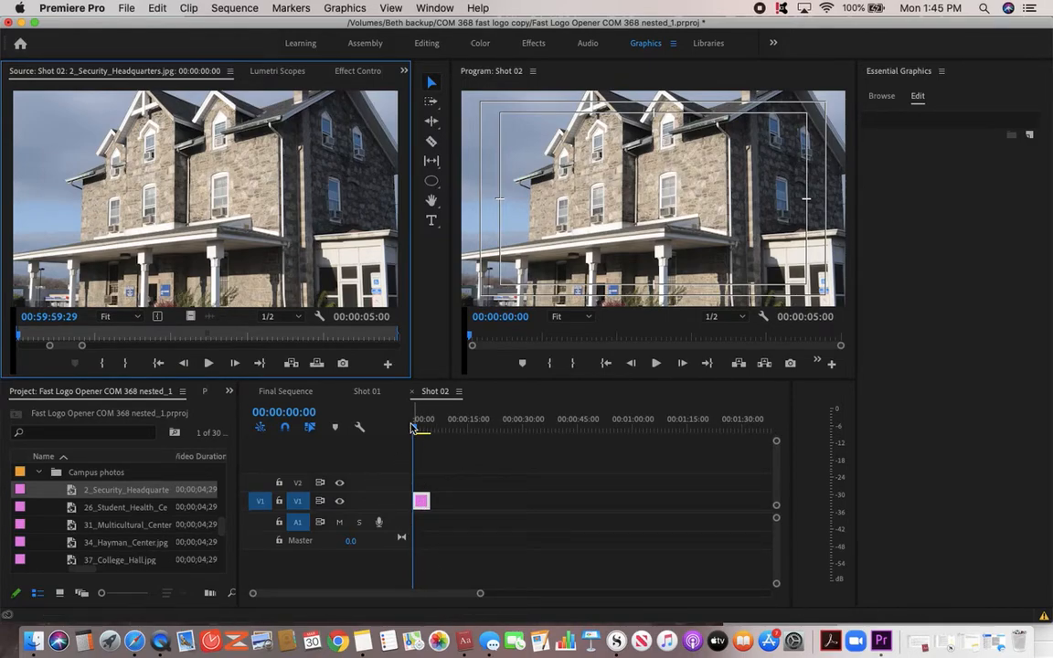
# Step: Open the Shot 03 sequence and overwrite its V1 placeholder with 31_Multicultural_Center.jpg
pyautogui.moveTo(221, 522); pyautogui.dragTo(220, 479)
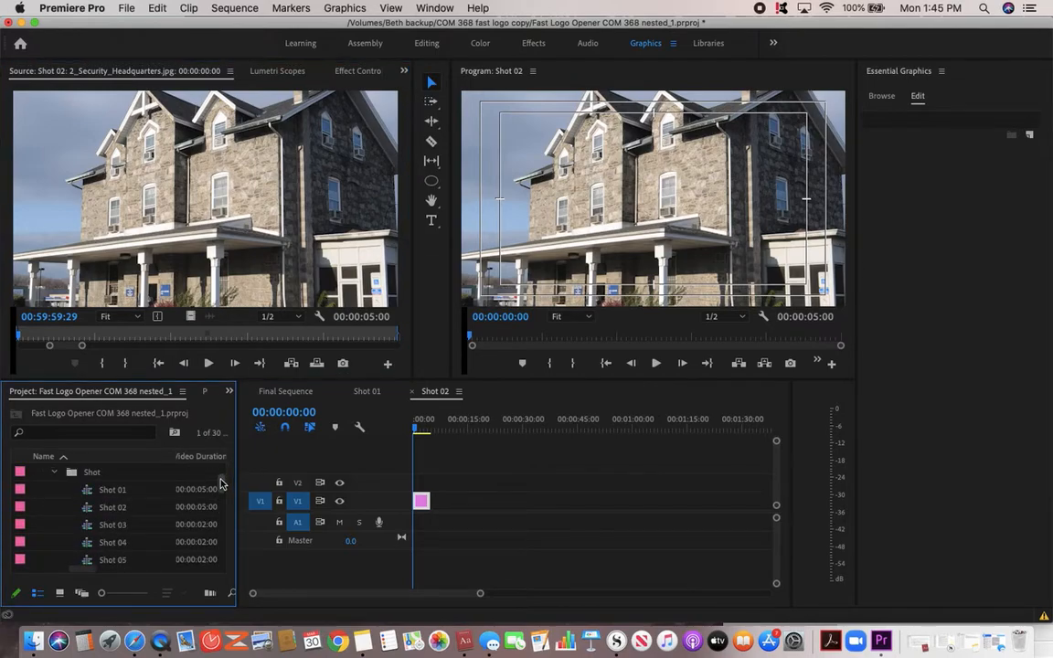
pyautogui.doubleClick(91, 527)
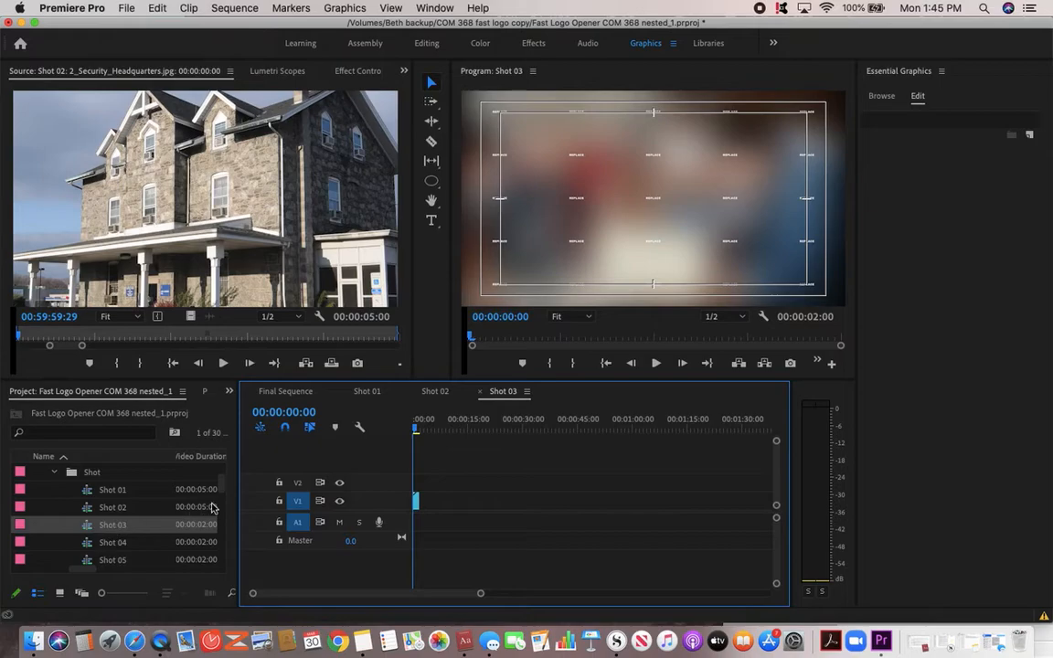
pyautogui.moveTo(220, 486); pyautogui.dragTo(224, 538)
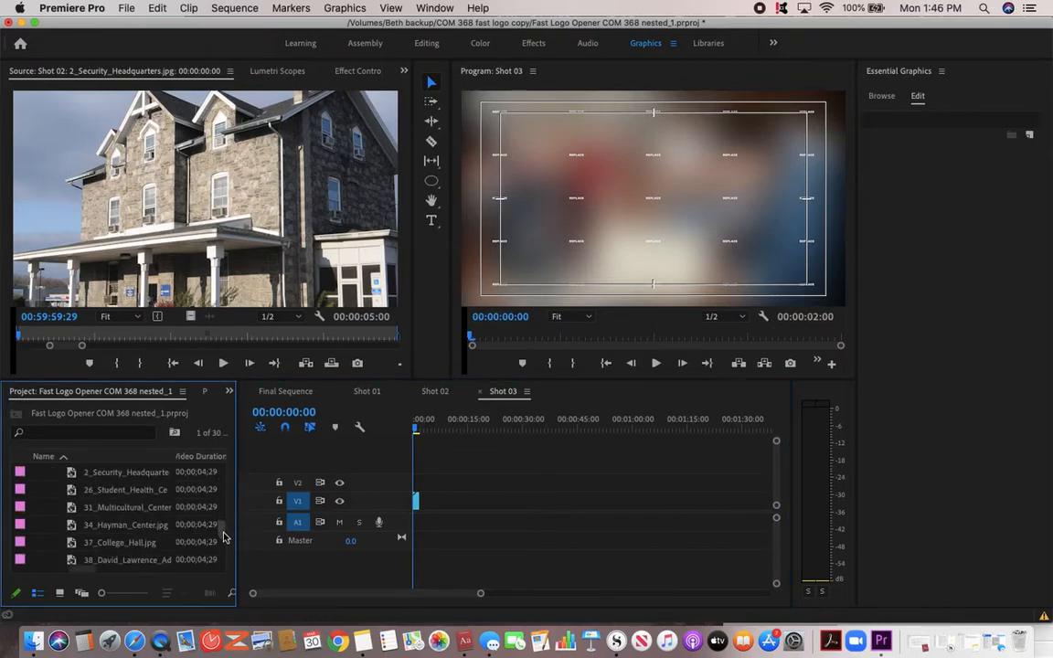
pyautogui.click(90, 508)
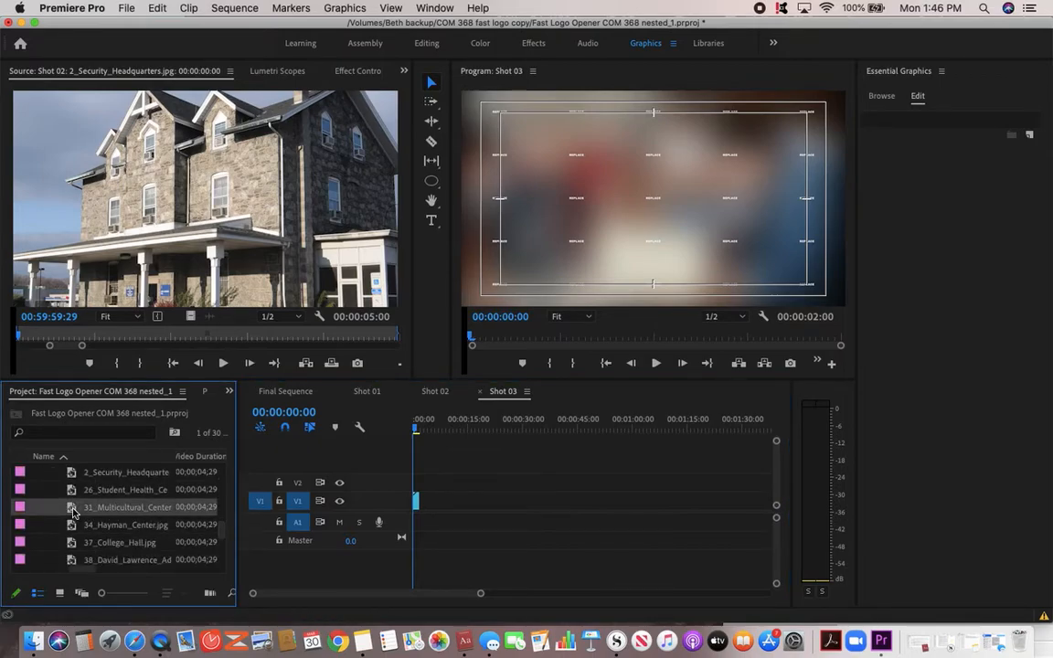
pyautogui.moveTo(89, 508); pyautogui.dragTo(417, 505)
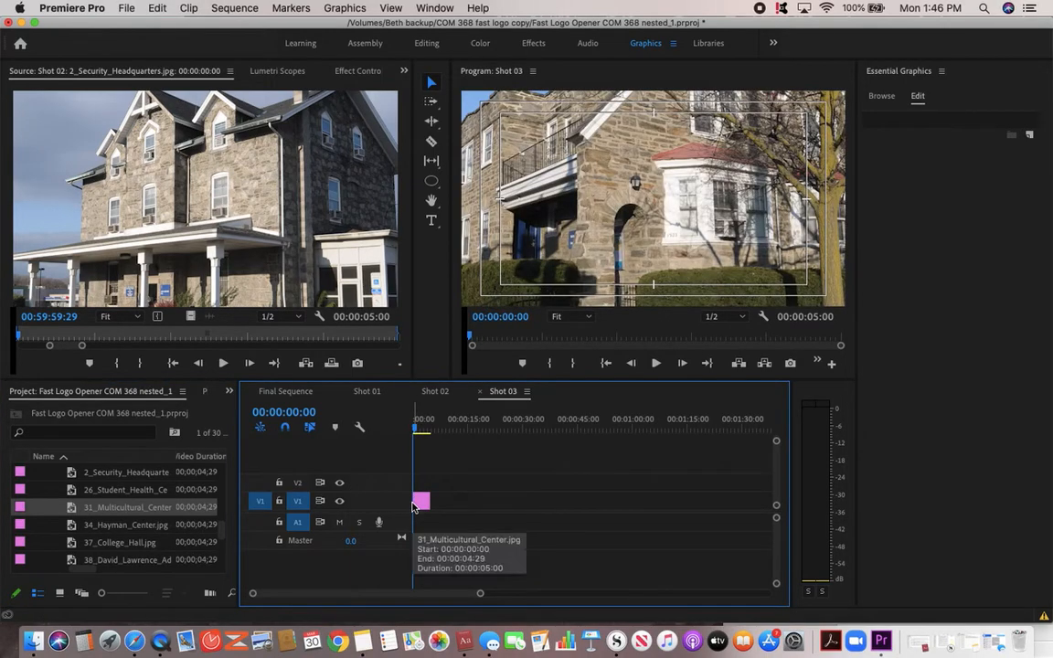
# Step: Scale the 31_Multicultural_Center.jpg clip in Shot 03 down to 59 so more of the building fits the frame
pyautogui.doubleClick(418, 504)
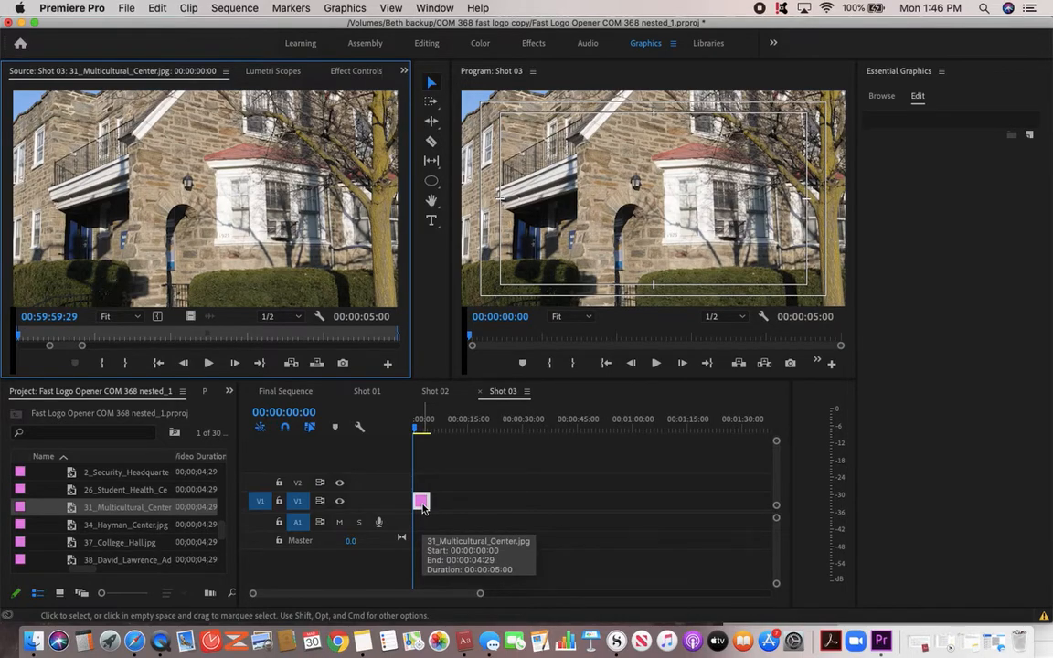
pyautogui.click(334, 72)
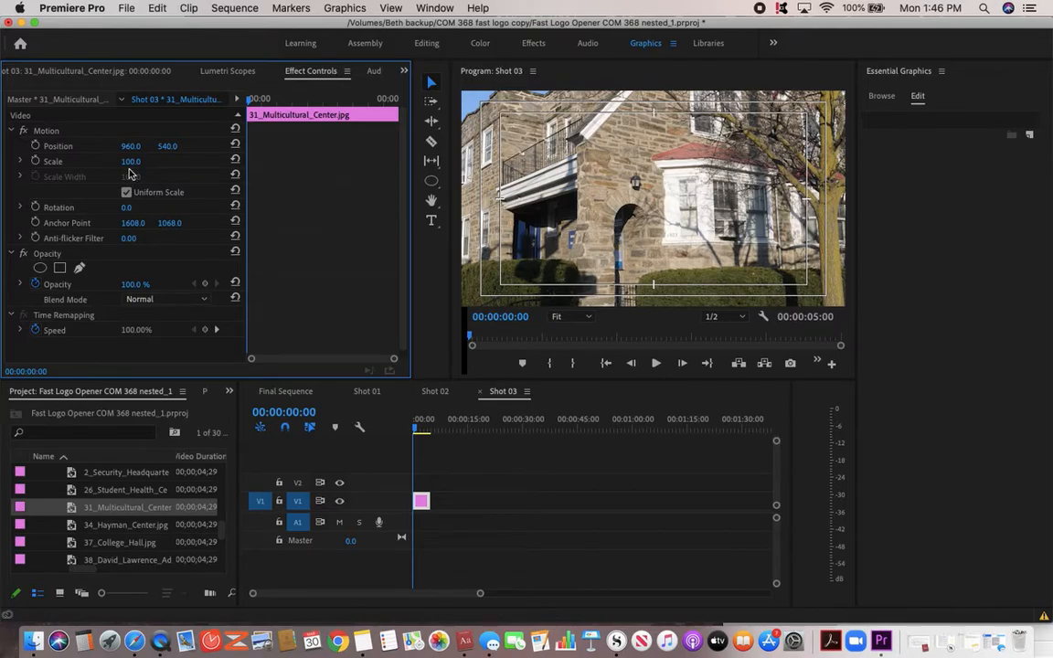
pyautogui.moveTo(129, 161)
pyautogui.mouseDown()
pyautogui.moveTo(92, 161)
pyautogui.moveTo(141, 161)
pyautogui.mouseUp()
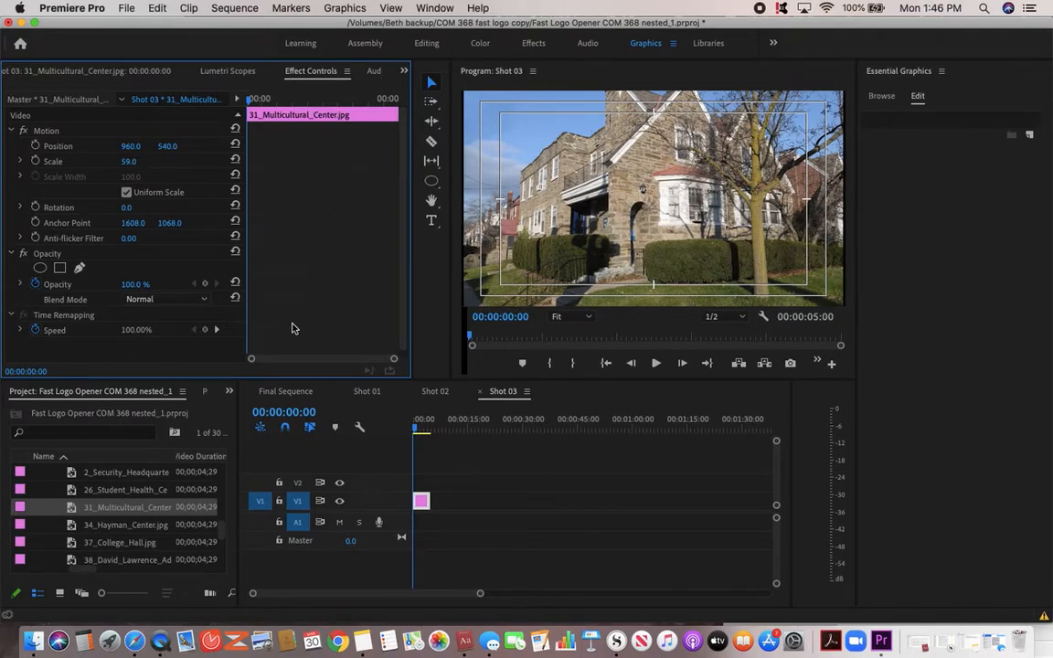
# Step: Close the Shot 03, Shot 02 and Shot 01 sequences, then open the nested Main Scene from Final Sequence and scrub its opening
pyautogui.click(480, 392)
pyautogui.click(412, 392)
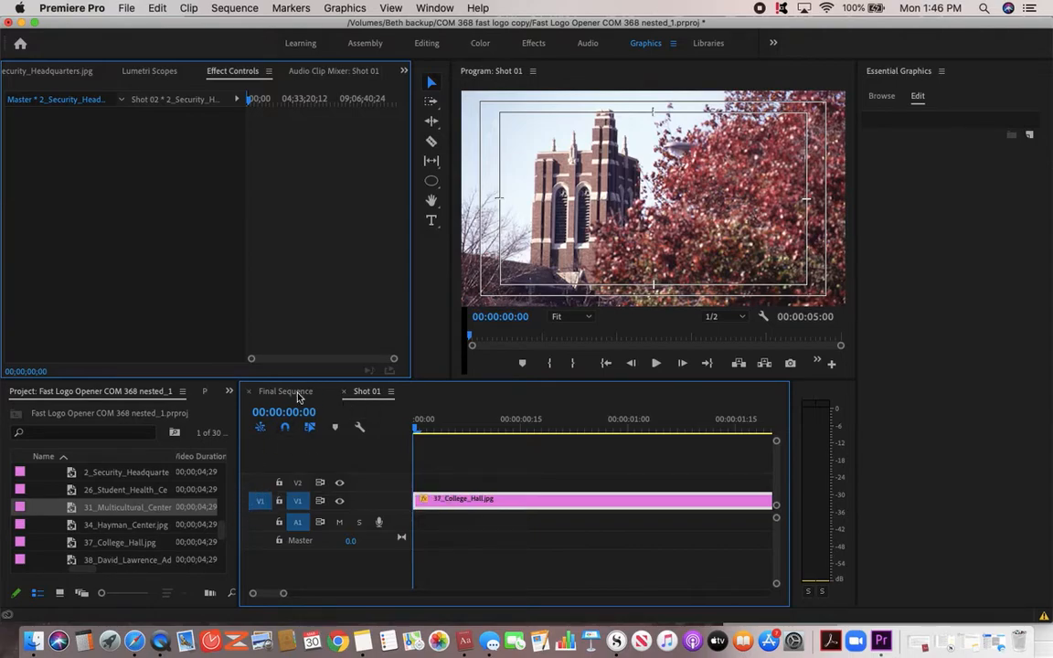
pyautogui.click(343, 391)
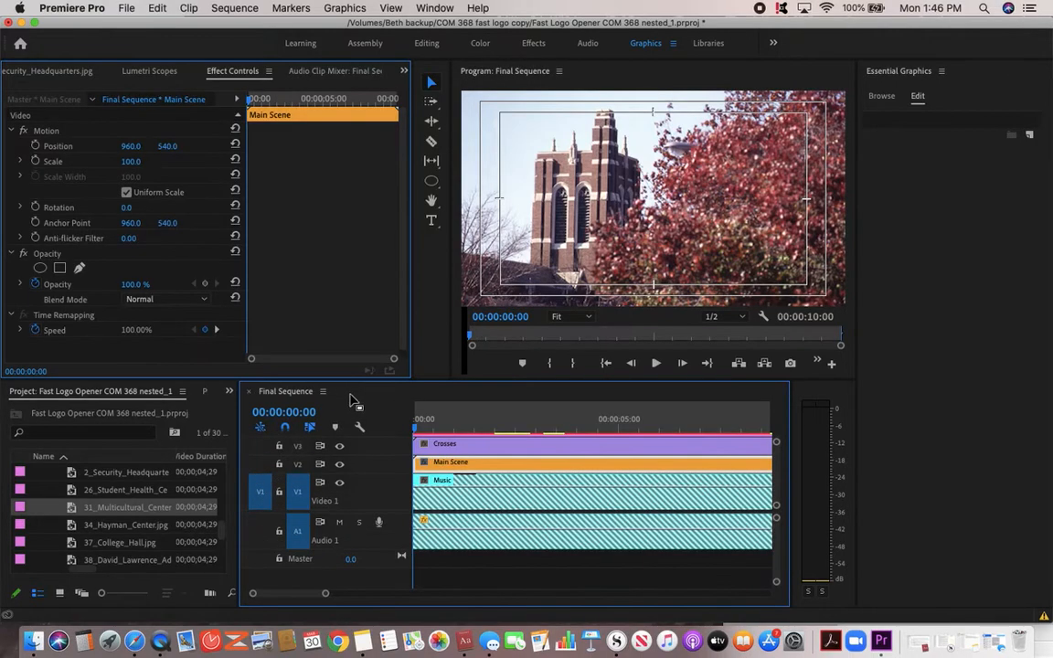
pyautogui.doubleClick(435, 468)
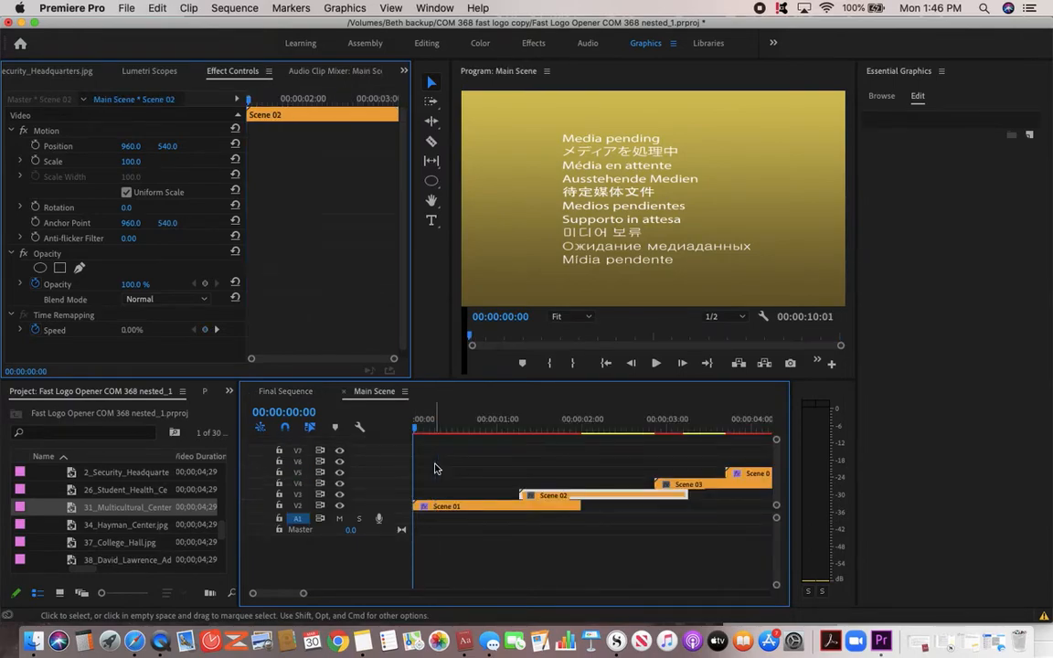
pyautogui.moveTo(415, 430); pyautogui.dragTo(438, 432)
pyautogui.moveTo(440, 431); pyautogui.dragTo(411, 470)
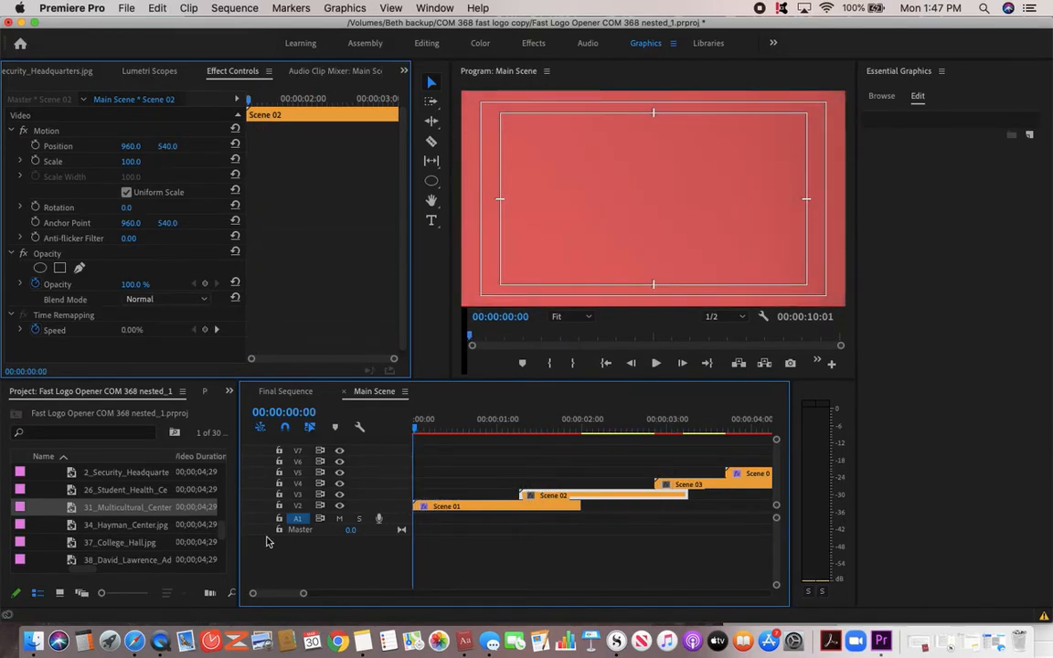
# Step: Collapse the Shot bin, expand the Titles bin in the project, and open Title 01 for editing
pyautogui.scroll(10, 182, 526)
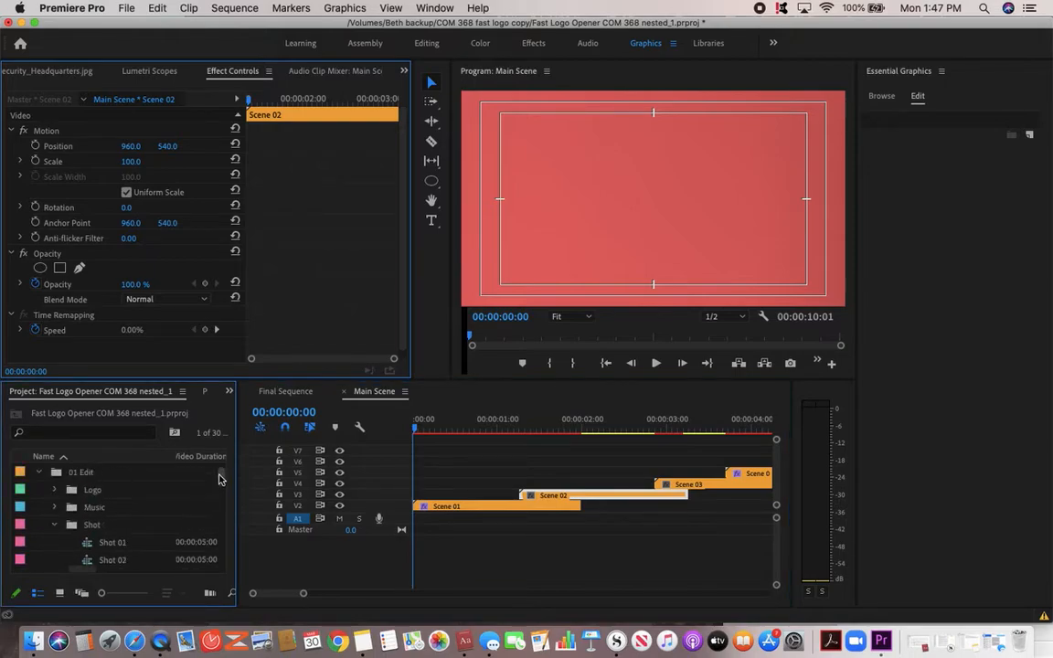
pyautogui.click(54, 524)
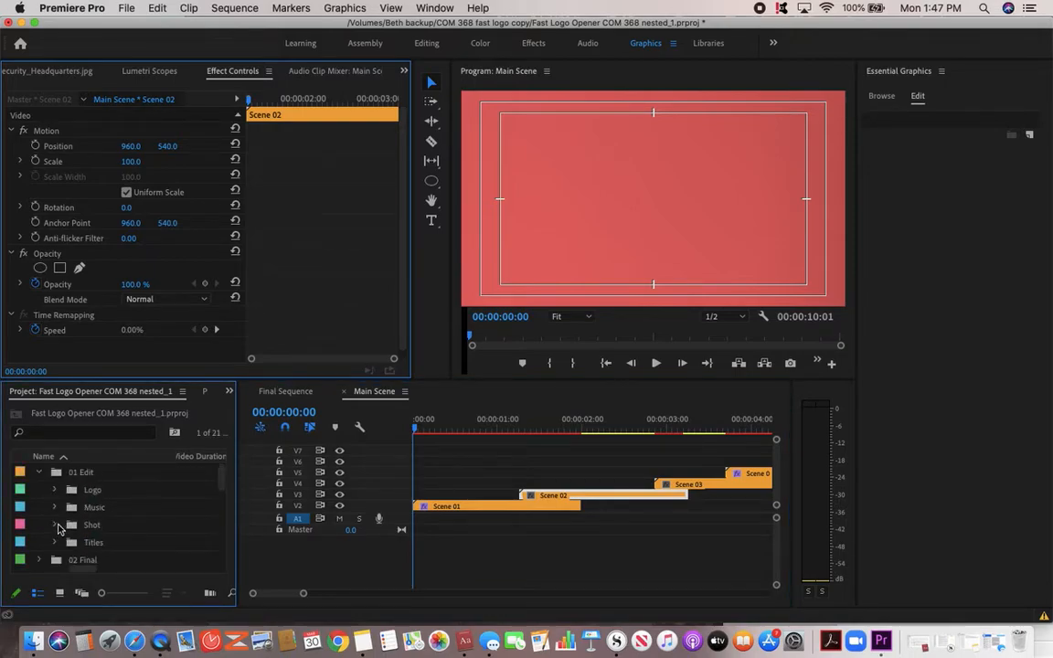
pyautogui.click(55, 543)
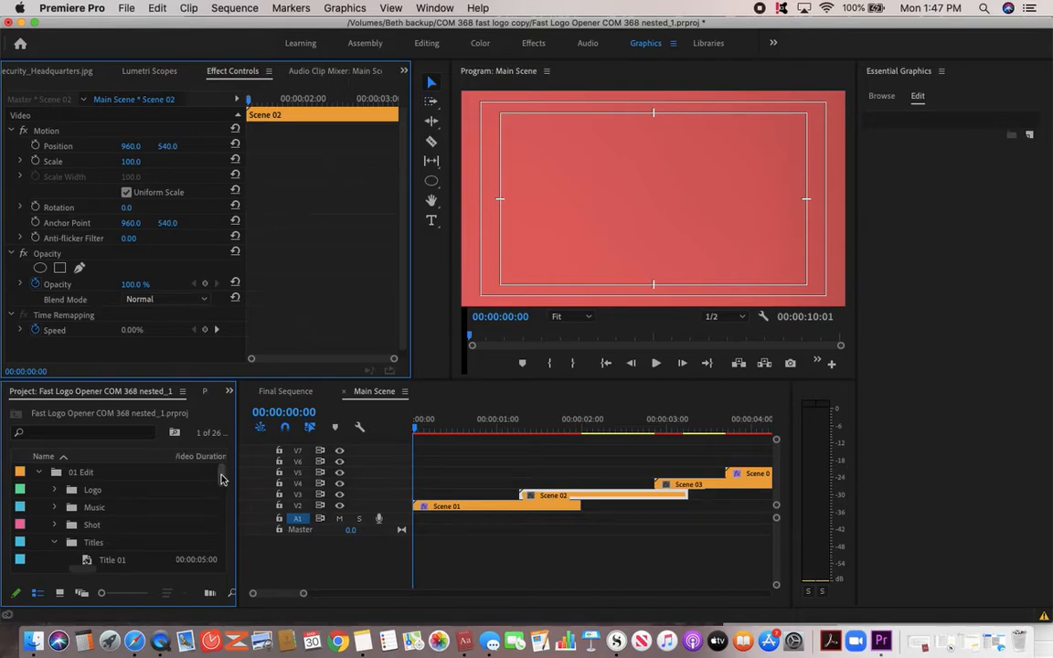
pyautogui.moveTo(221, 476); pyautogui.dragTo(221, 485)
pyautogui.click(85, 510)
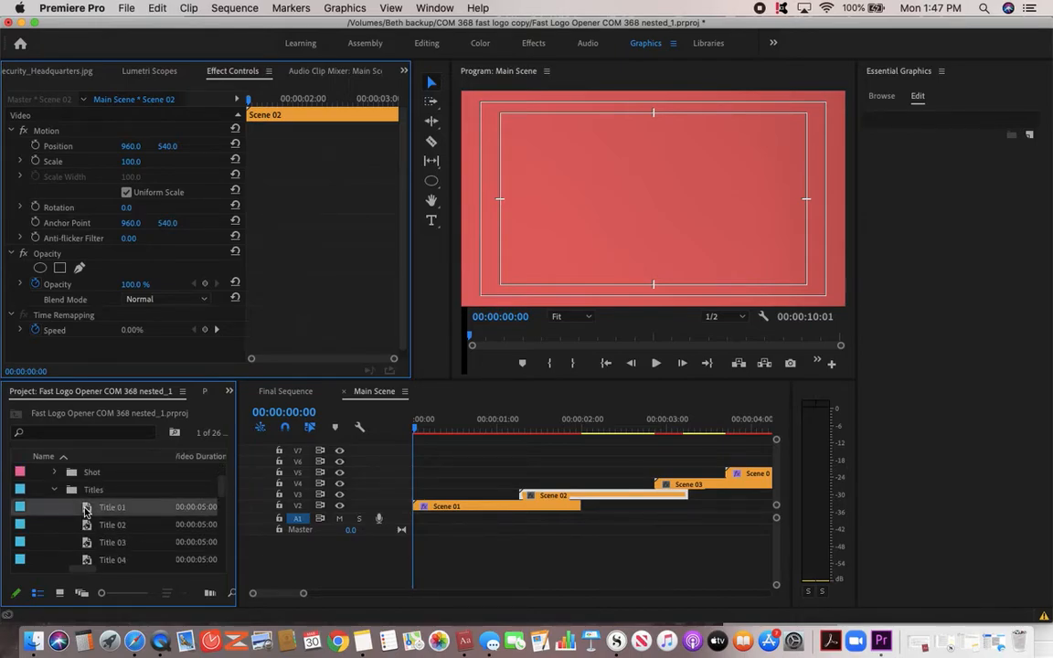
pyautogui.doubleClick(85, 510)
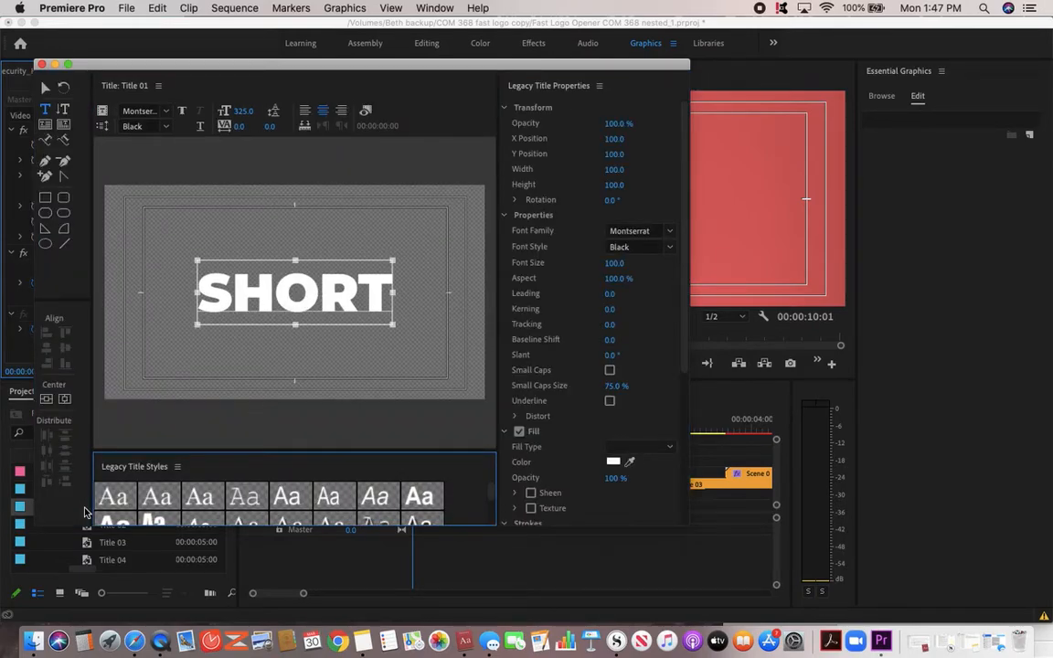
# Step: Replace the placeholder text in Title 01 with NEW in capital letters
pyautogui.click(293, 320)
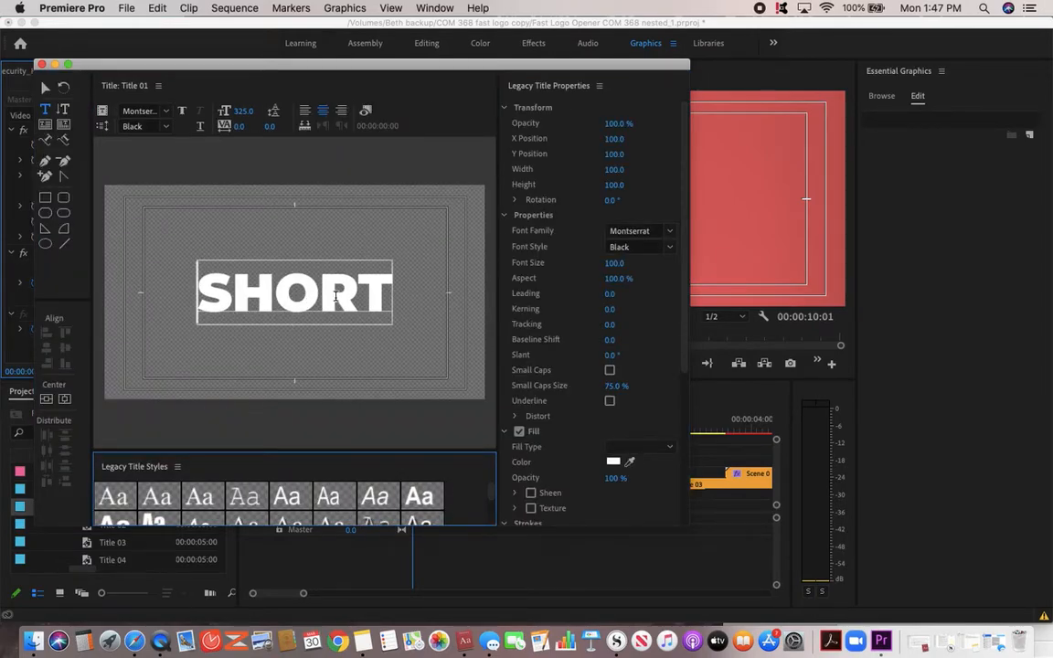
pyautogui.doubleClick(335, 295)
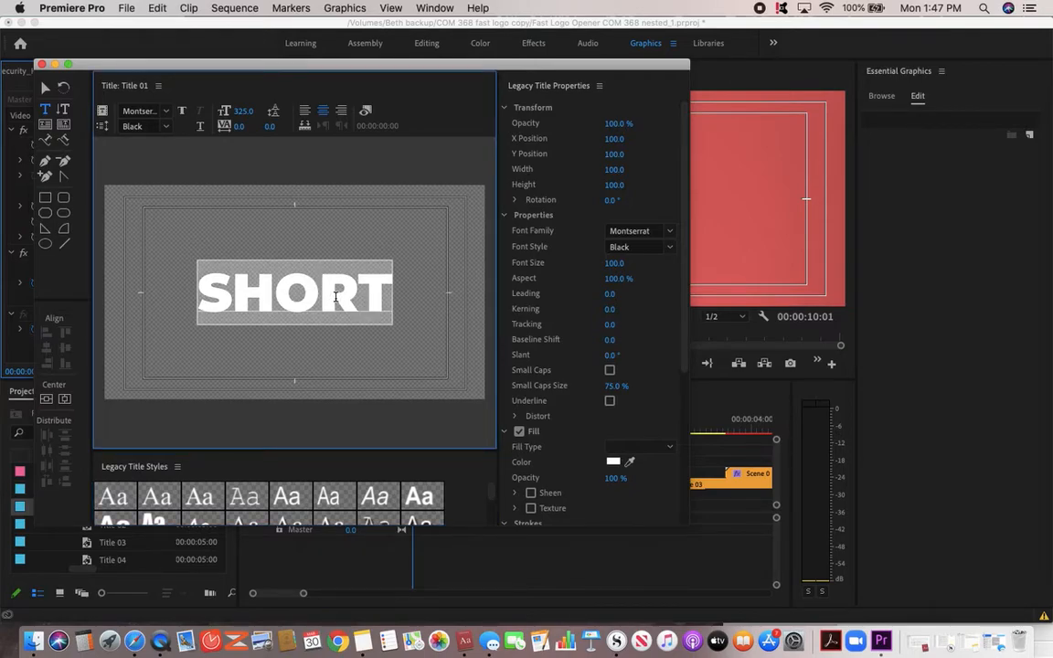
pyautogui.write('New')
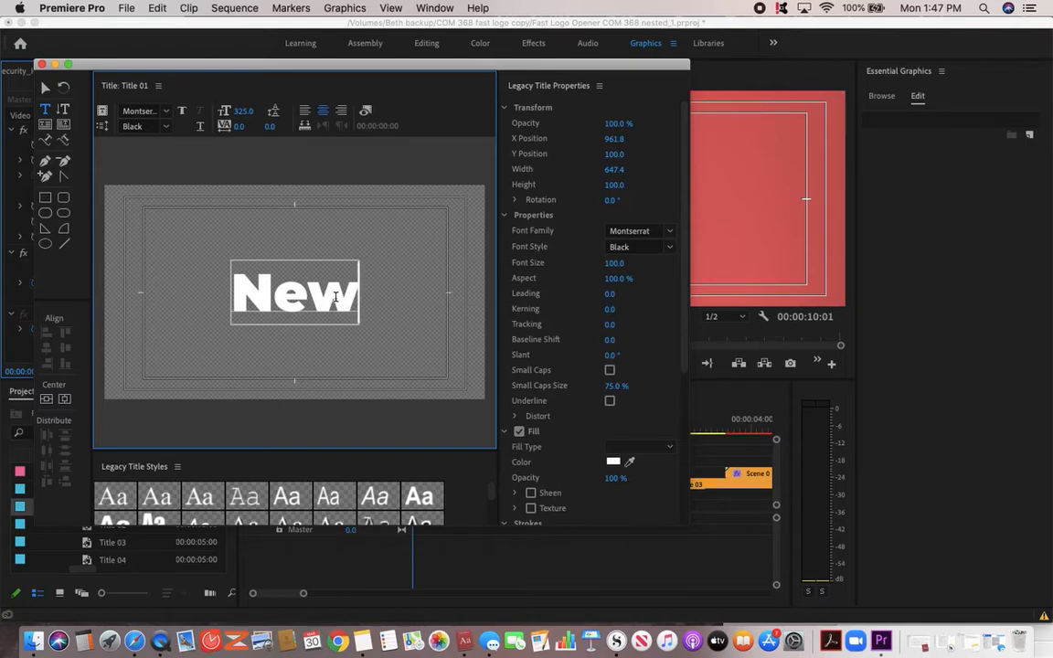
pyautogui.press('BackSpace')
pyautogui.press('BackSpace')
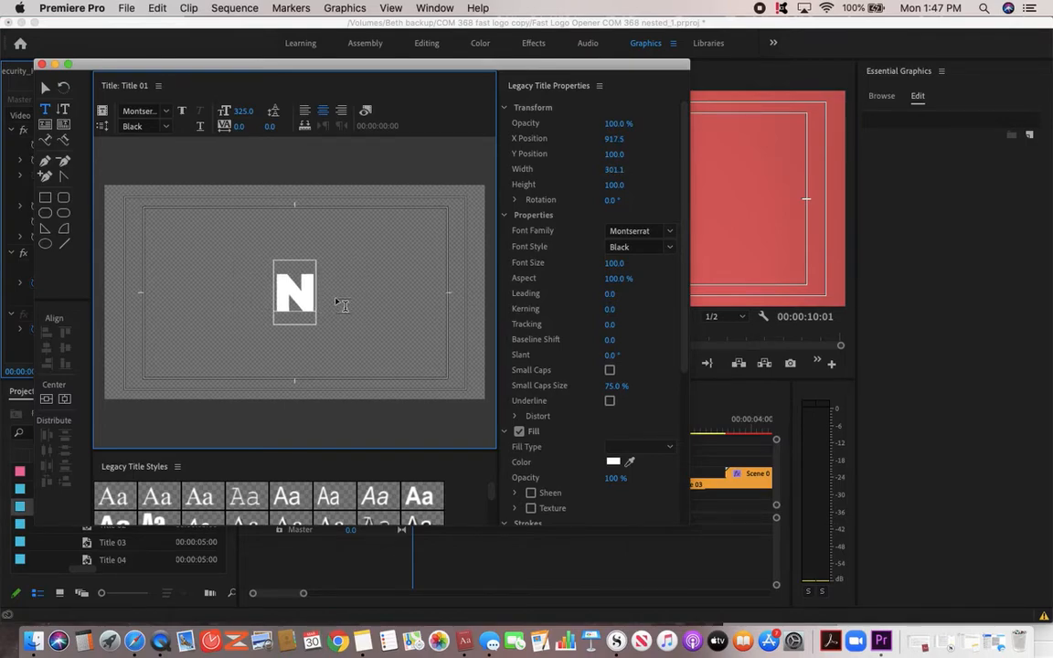
pyautogui.write('EW')
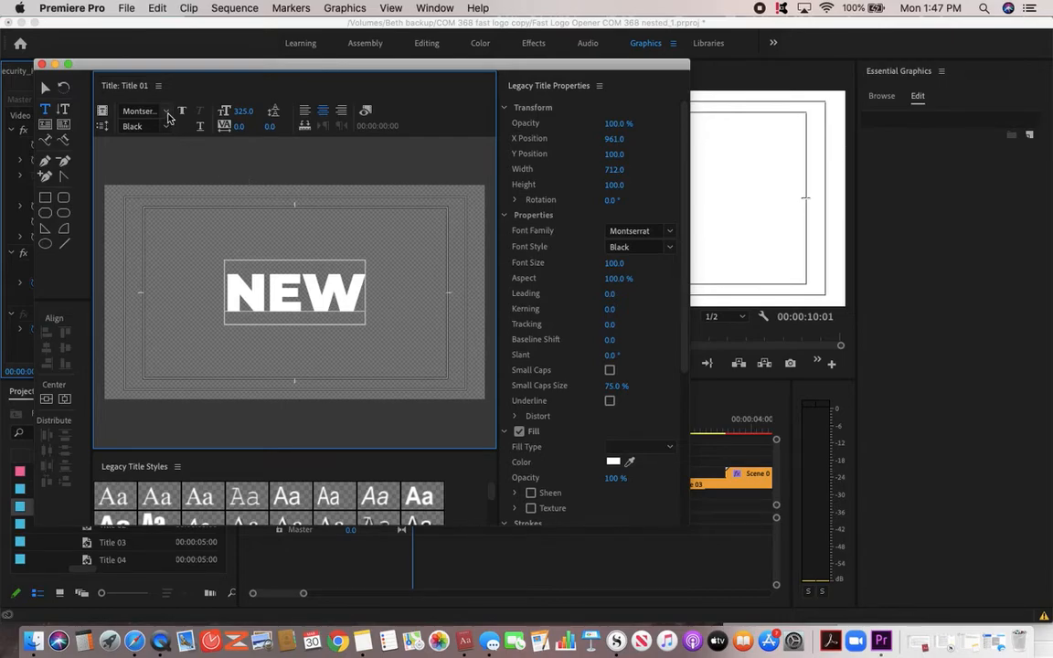
# Step: Set the font of the Title 01 text to Bebas Neue and close the title editor
pyautogui.click(167, 112)
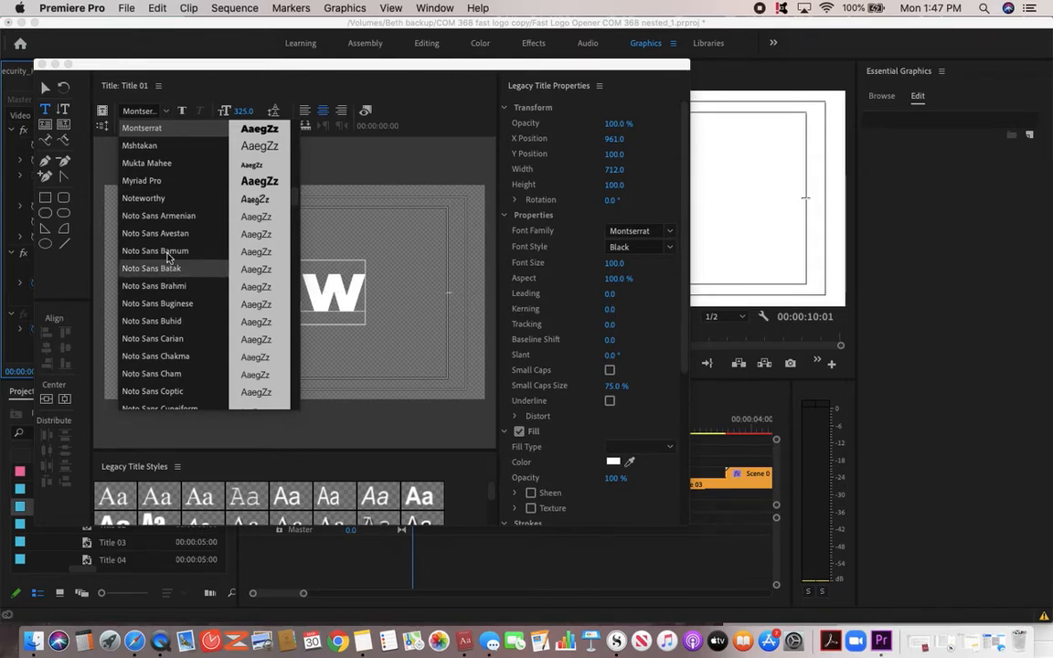
pyautogui.click(166, 221)
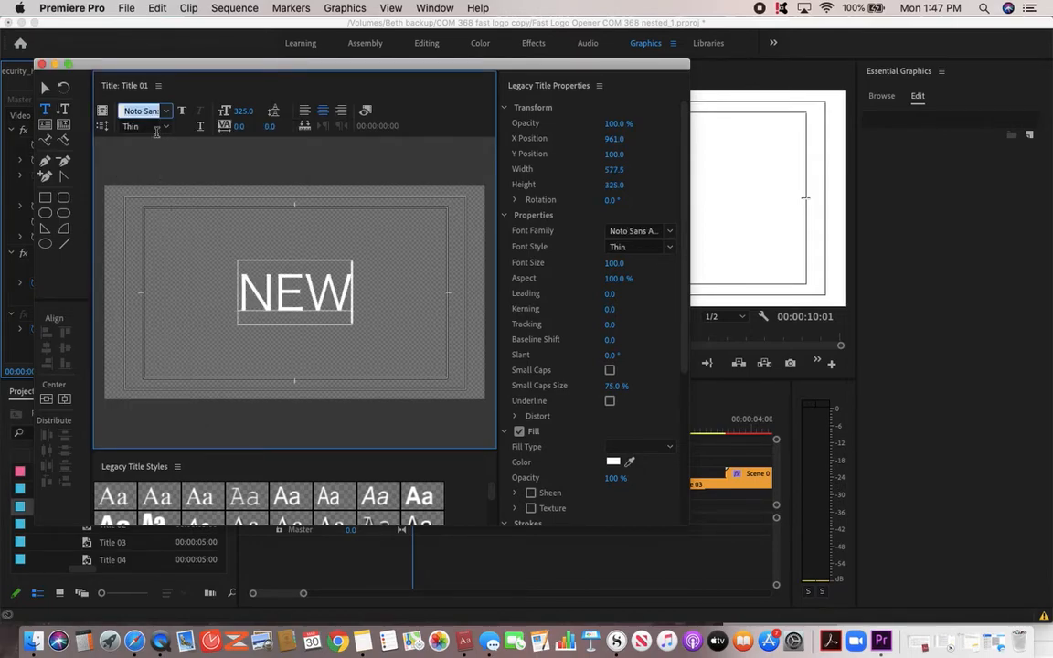
pyautogui.click(166, 112)
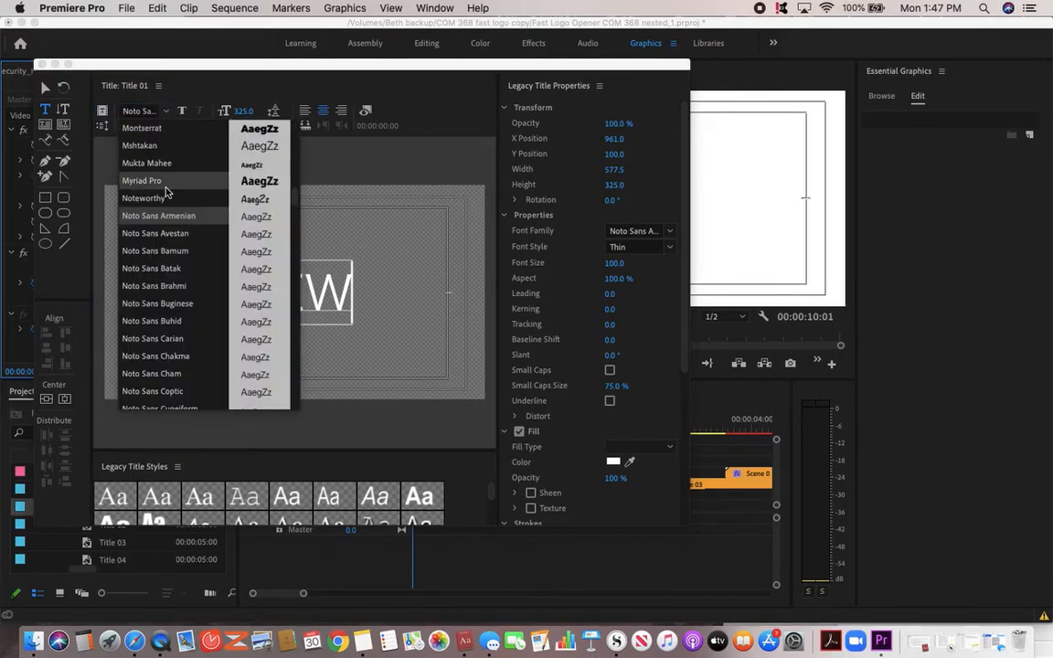
pyautogui.scroll(8, 166, 189)
pyautogui.scroll(8, 166, 190)
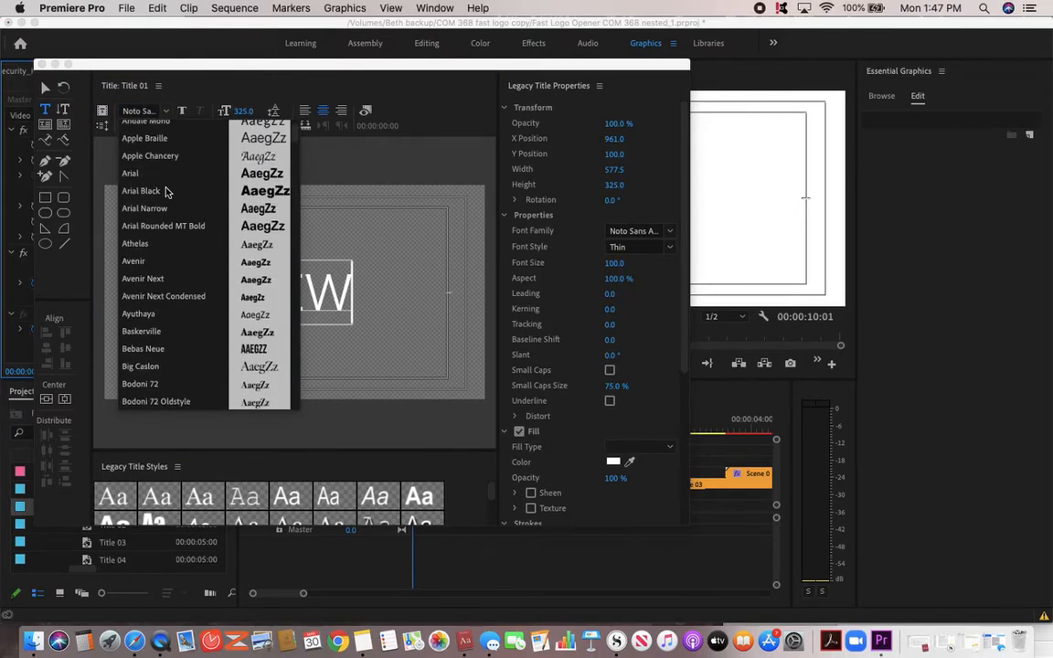
pyautogui.scroll(-1, 165, 190)
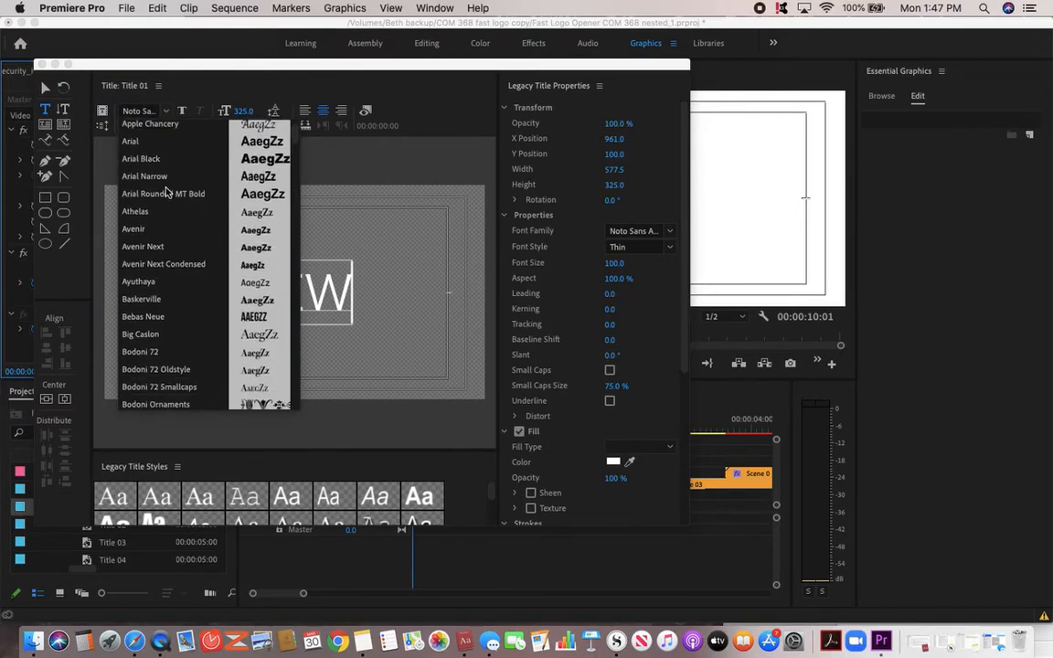
pyautogui.click(164, 317)
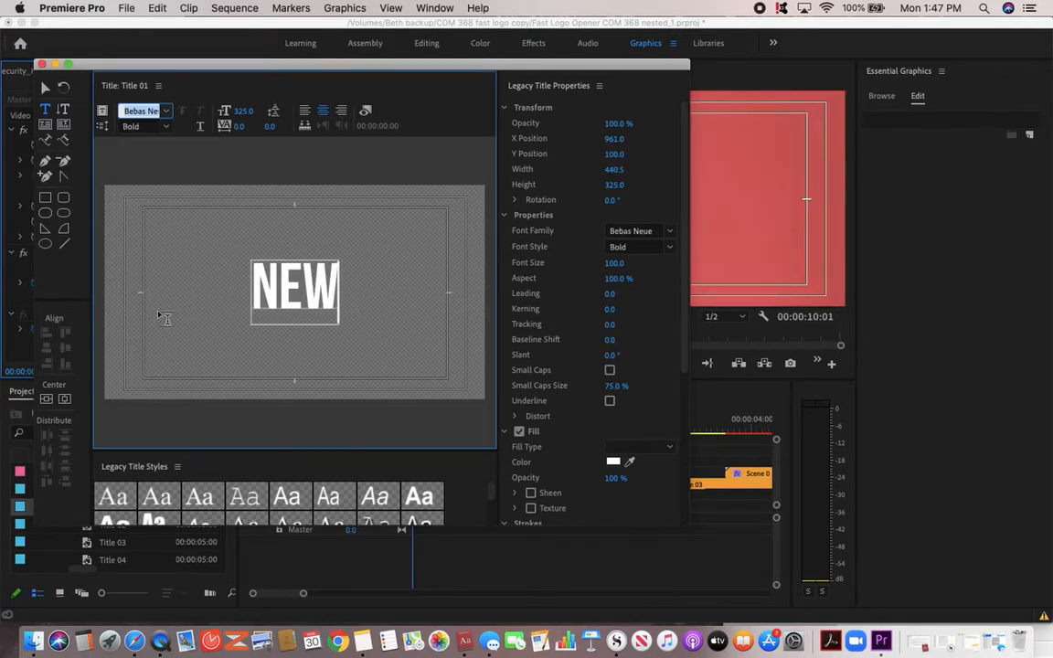
pyautogui.click(41, 65)
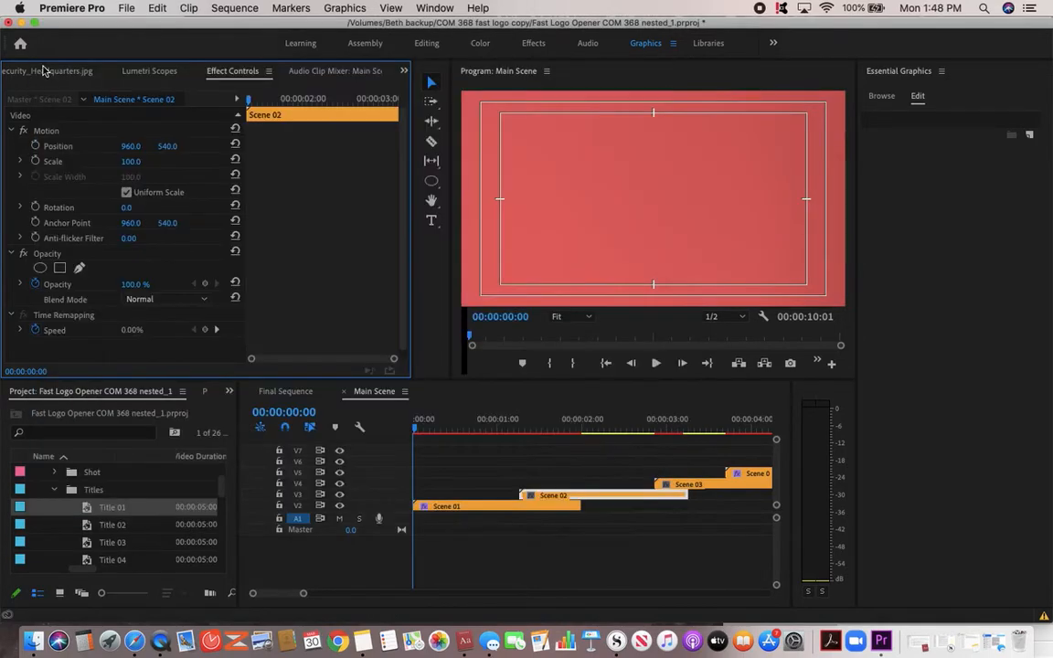
# Step: Open Title 02 from the Titles bin and replace its placeholder text with OPEN
pyautogui.doubleClick(90, 531)
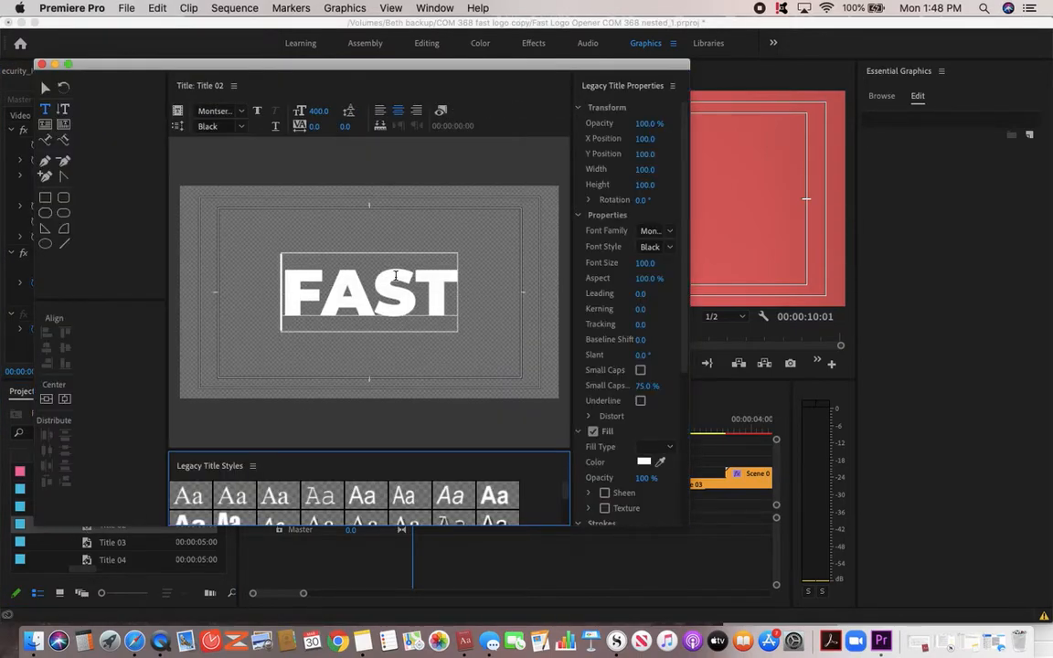
pyautogui.doubleClick(450, 289)
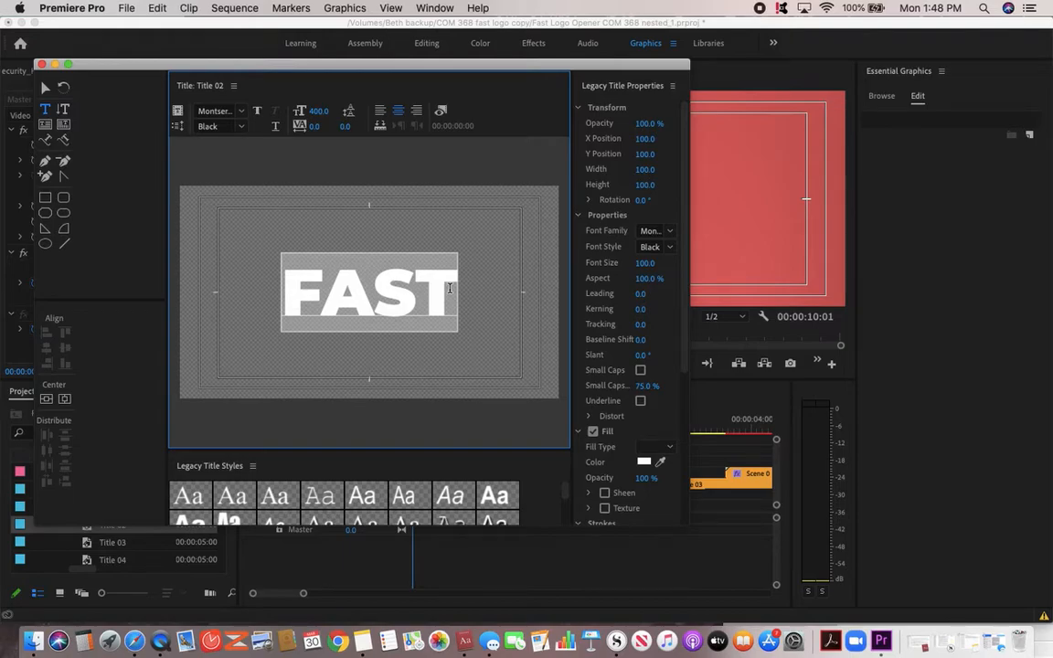
pyautogui.write('OPEN')
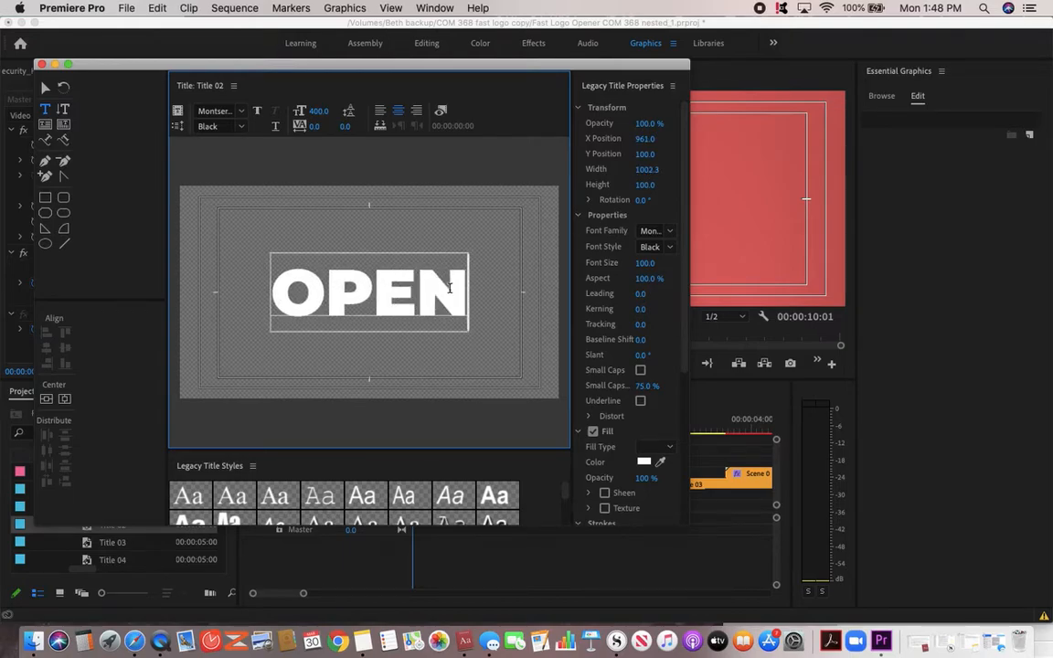
# Step: Set the font of the Title 02 text to Bebas Neue and close the title editor
pyautogui.click(239, 113)
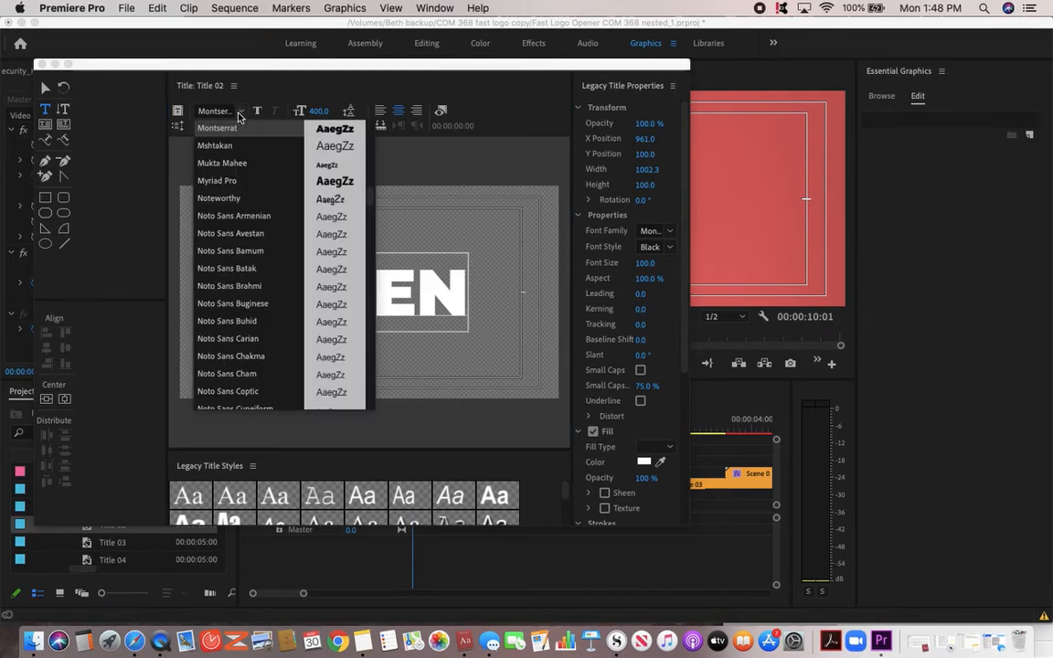
pyautogui.scroll(15, 233, 183)
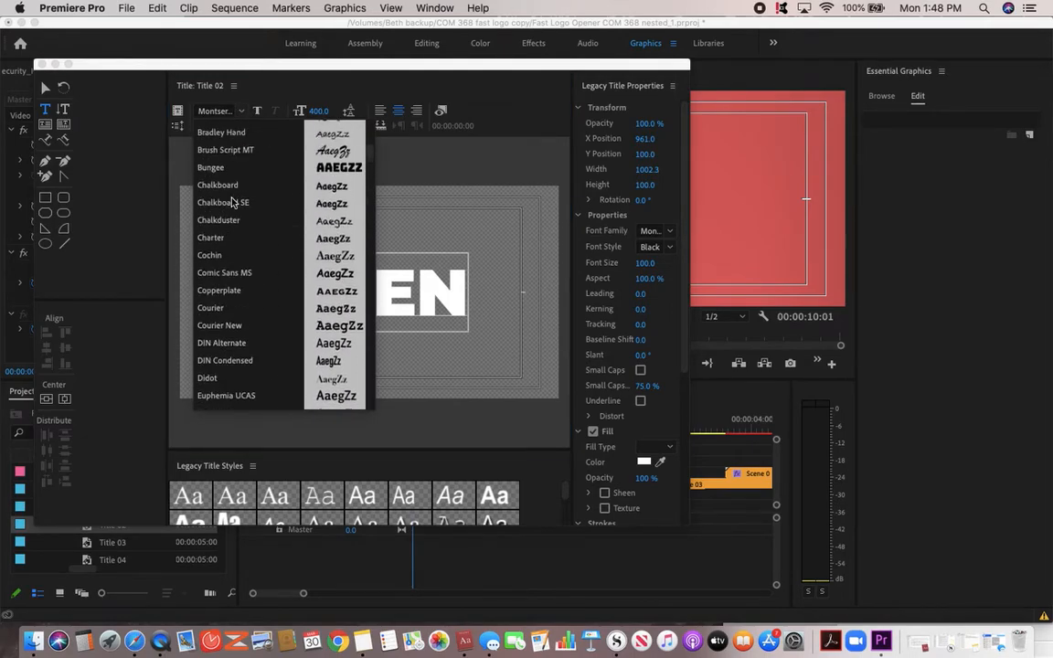
pyautogui.scroll(5, 232, 202)
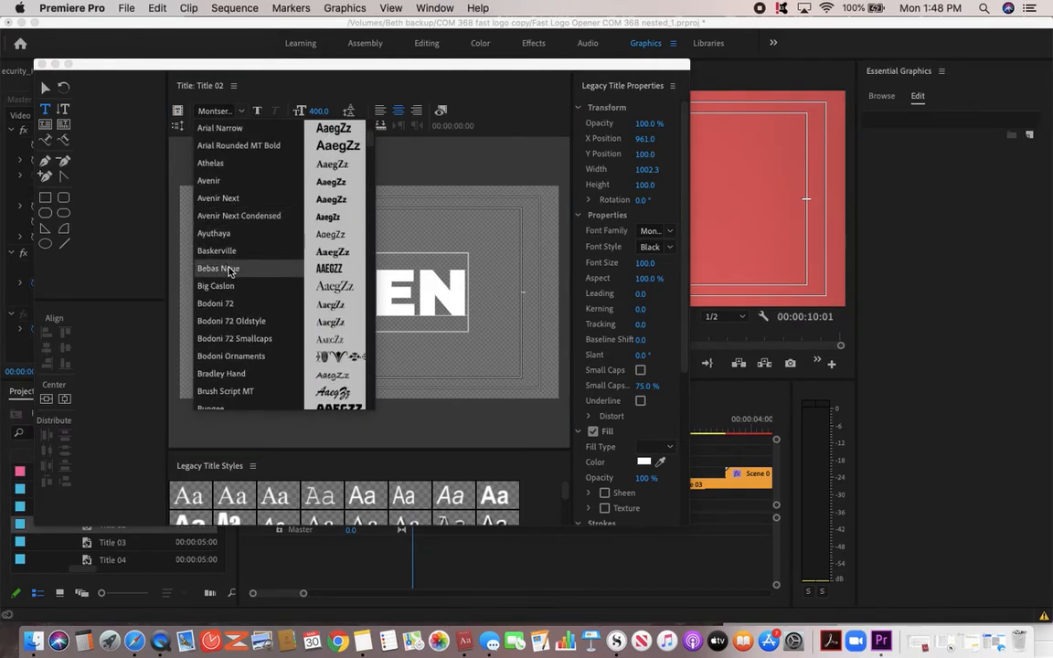
pyautogui.click(229, 271)
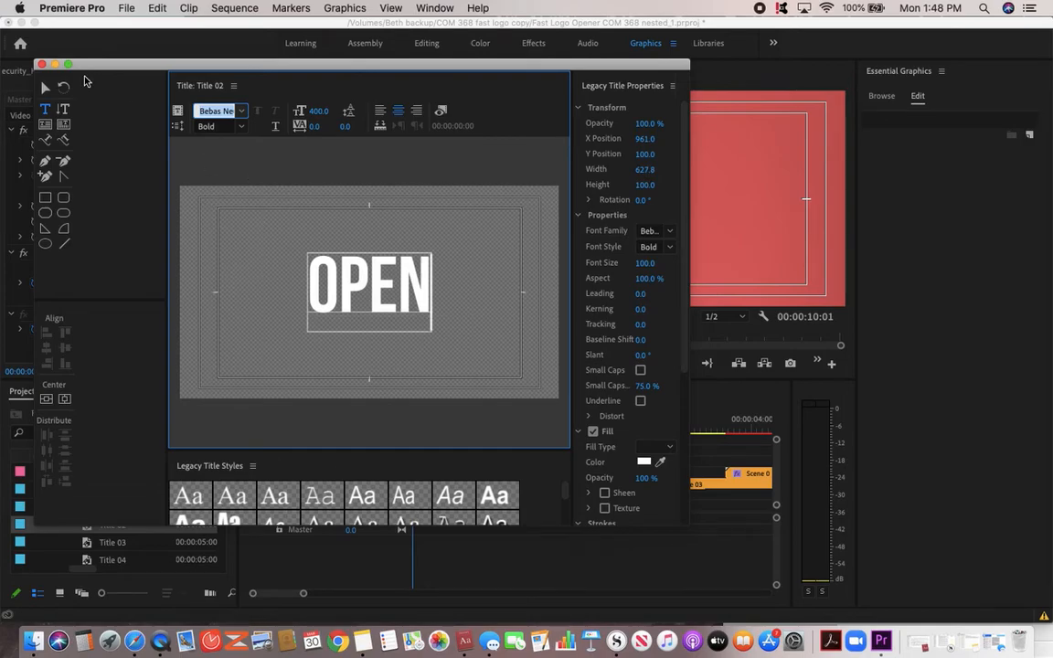
pyautogui.click(41, 65)
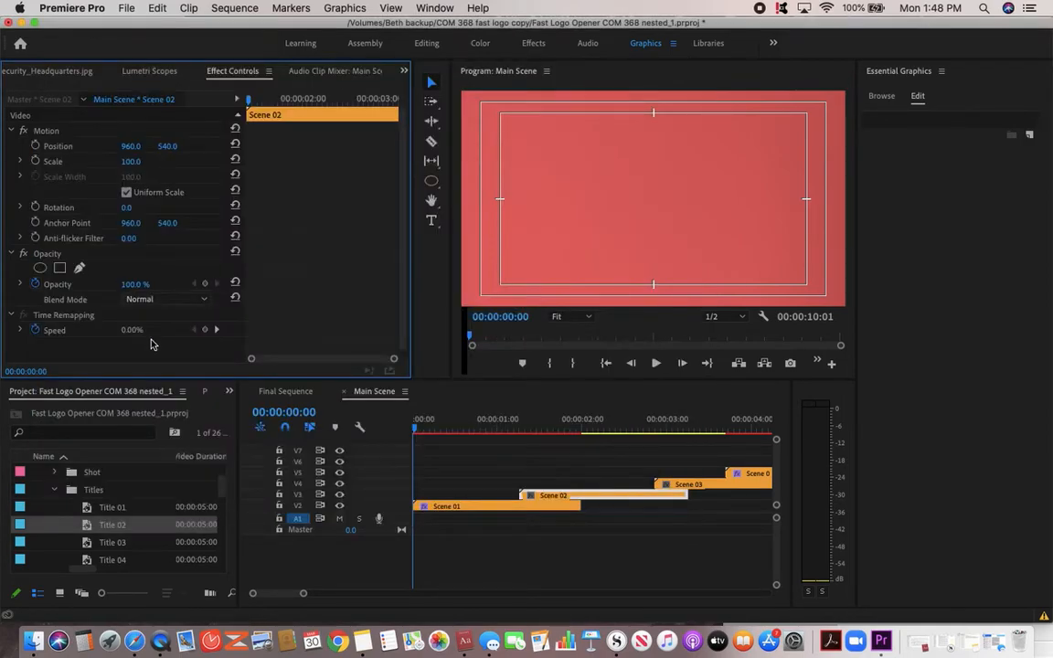
# Step: Open Title 03 from the Titles bin and replace its placeholder text with FOR
pyautogui.doubleClick(108, 543)
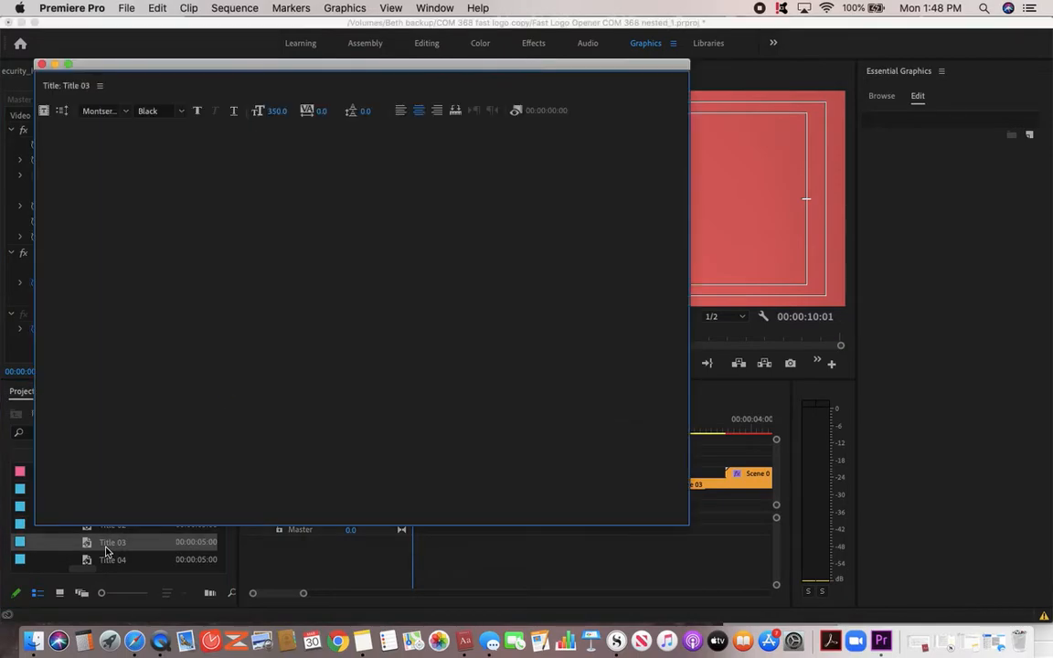
pyautogui.click(391, 293)
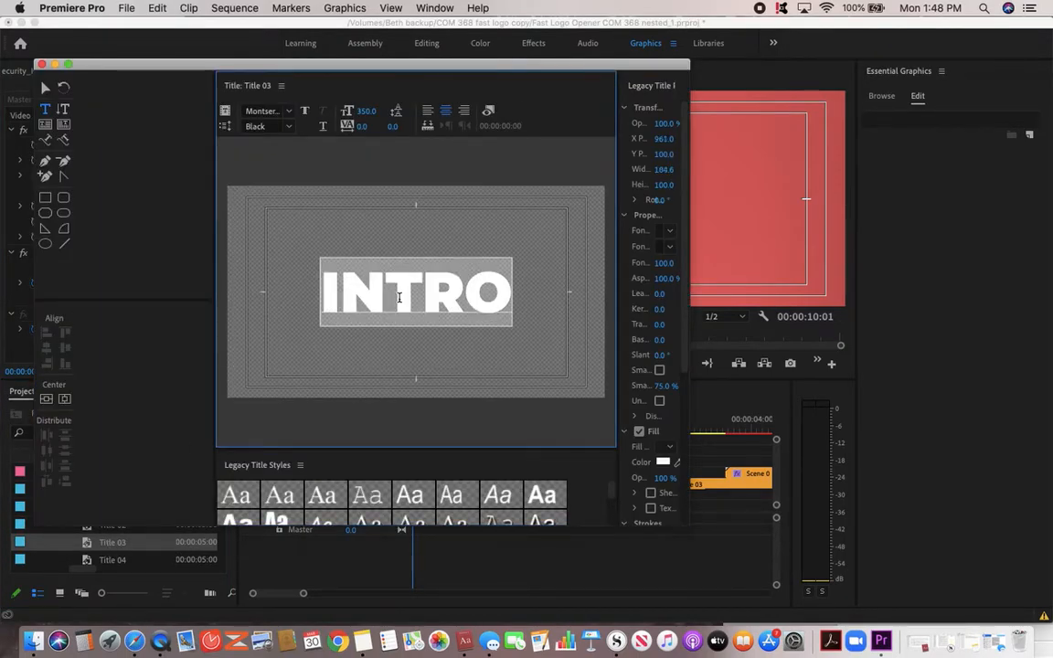
pyautogui.write('FOR')
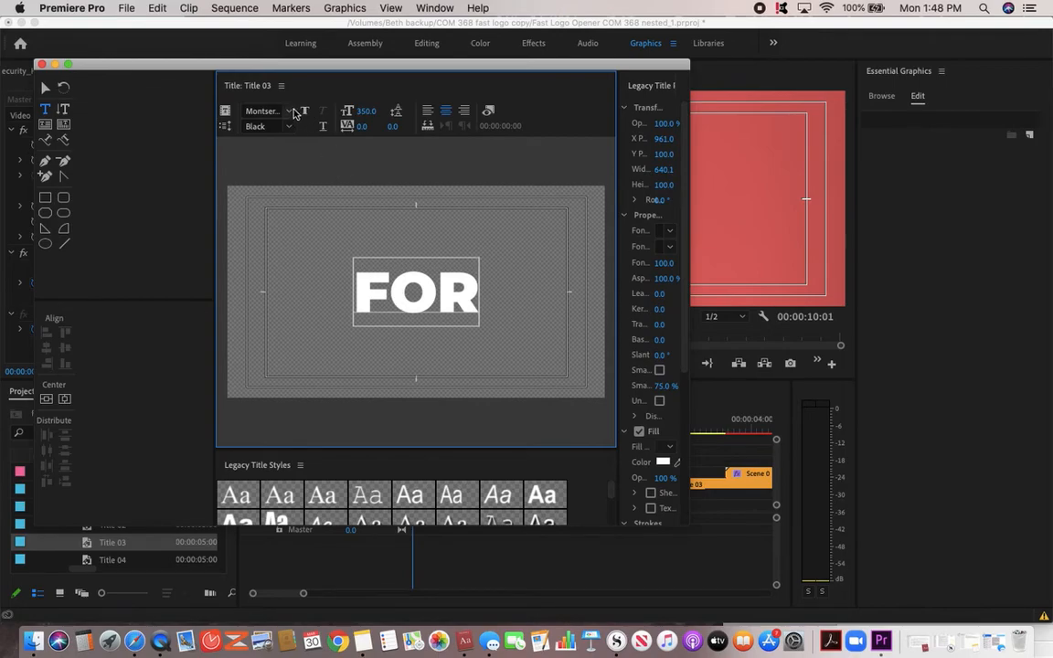
# Step: Set the font of the Title 03 text to Bebas Neue and close the title editor
pyautogui.click(267, 111)
pyautogui.scroll(8, 286, 221)
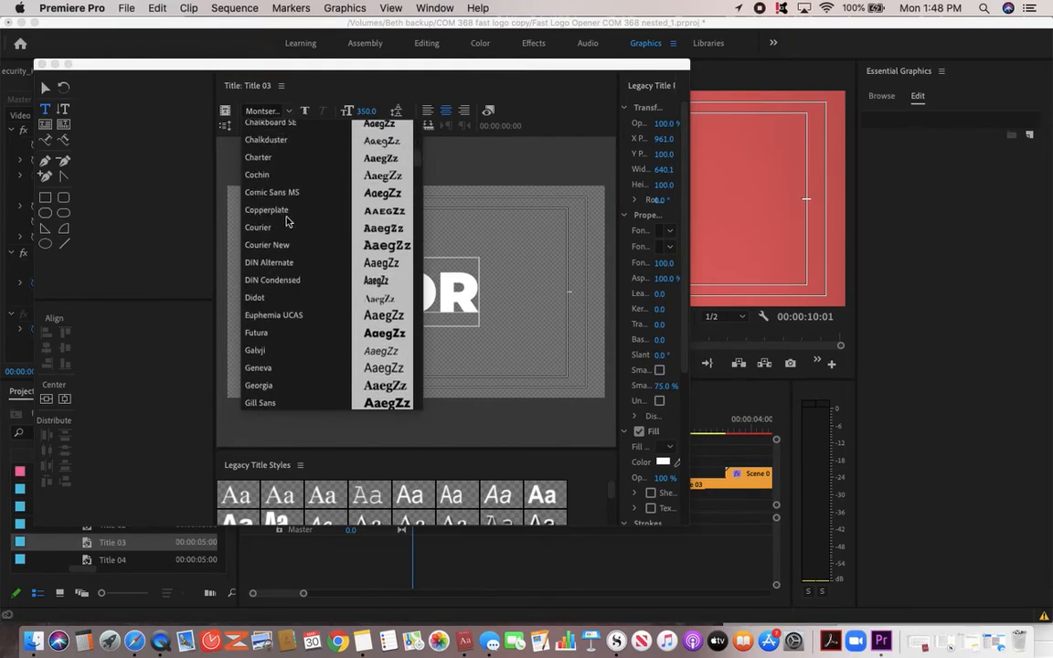
pyautogui.scroll(-2, 283, 299)
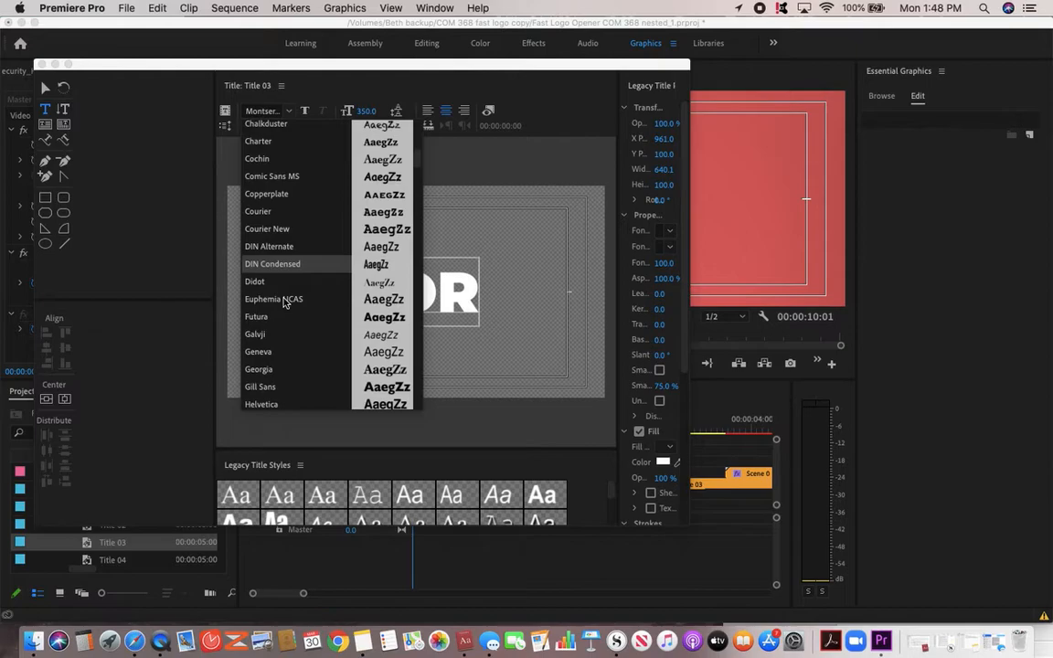
pyautogui.scroll(4, 277, 255)
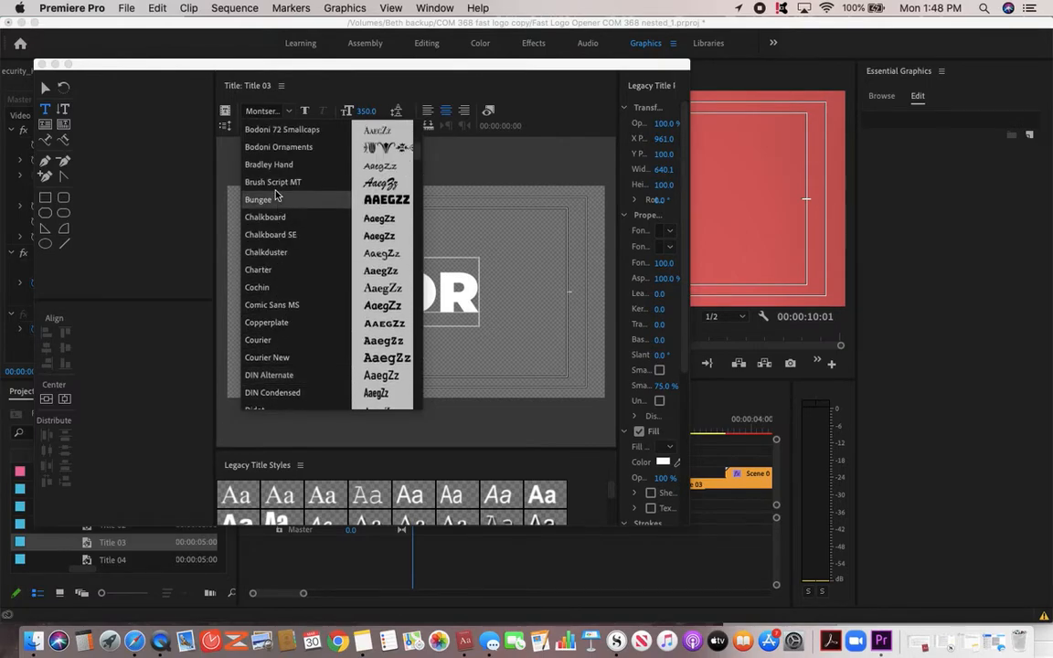
pyautogui.scroll(3, 277, 167)
pyautogui.scroll(1, 277, 166)
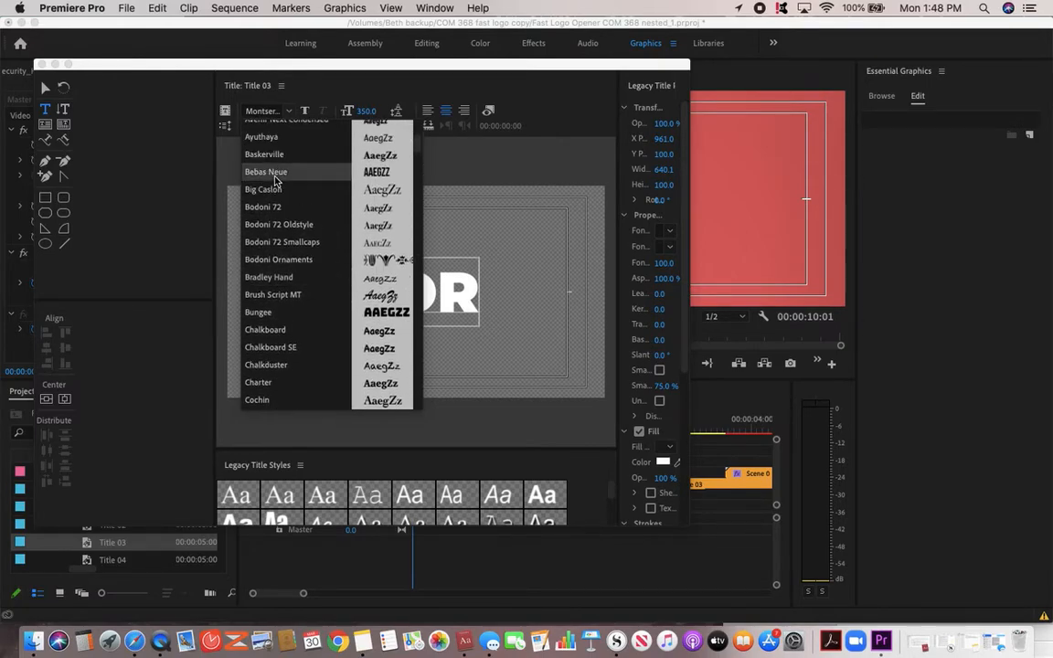
pyautogui.click(277, 171)
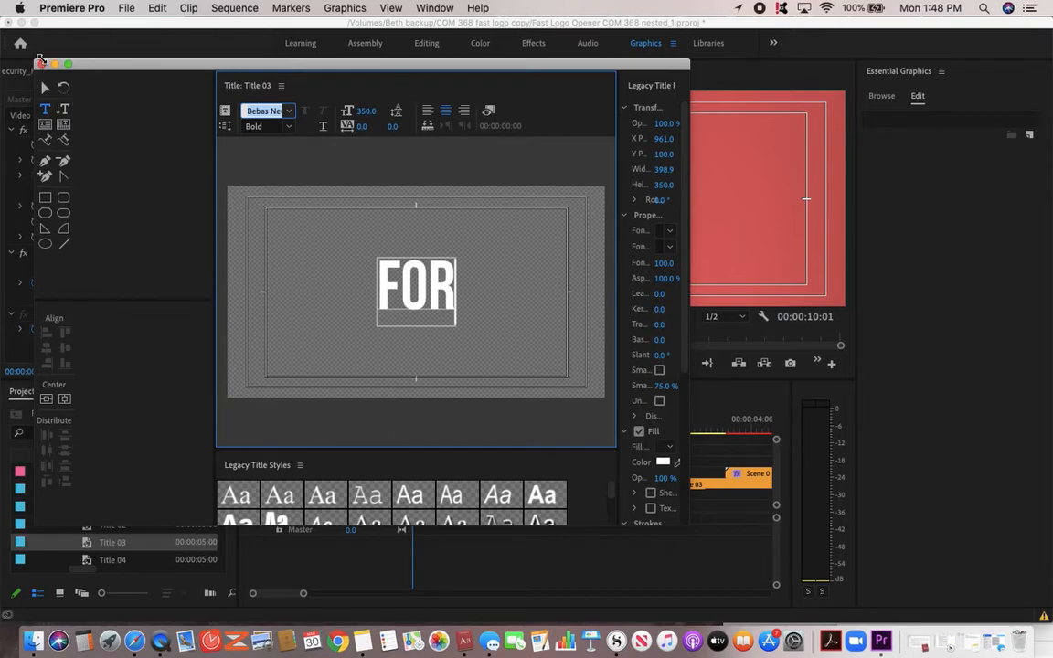
pyautogui.click(41, 65)
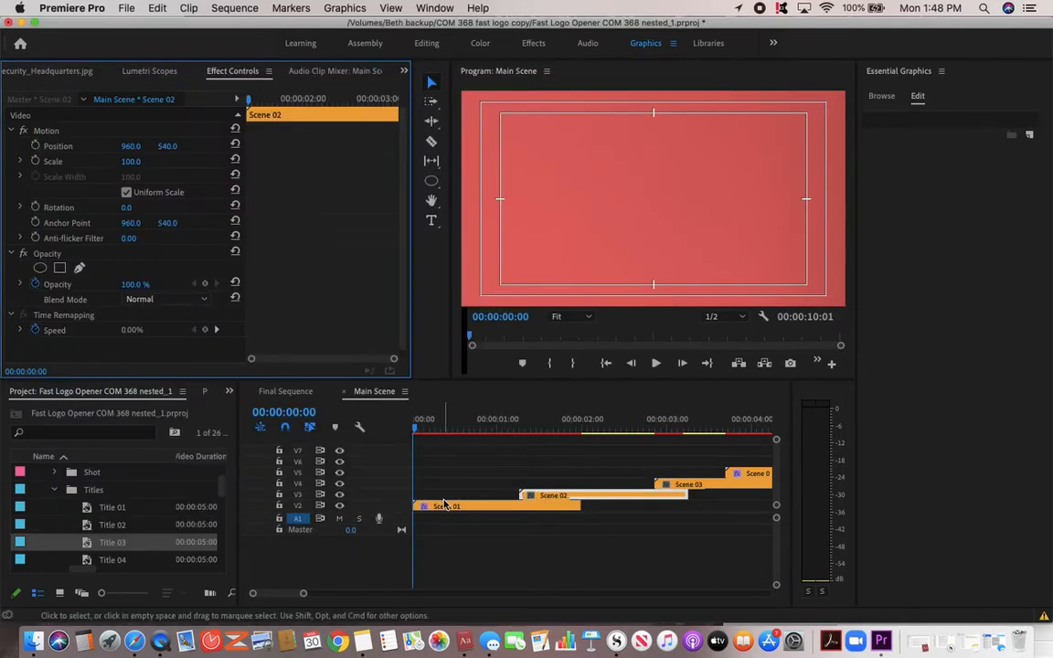
# Step: Scrub through the Main Scene sequence from its start to 00:00:03:14 to review the customized photos and titles
pyautogui.click(375, 395)
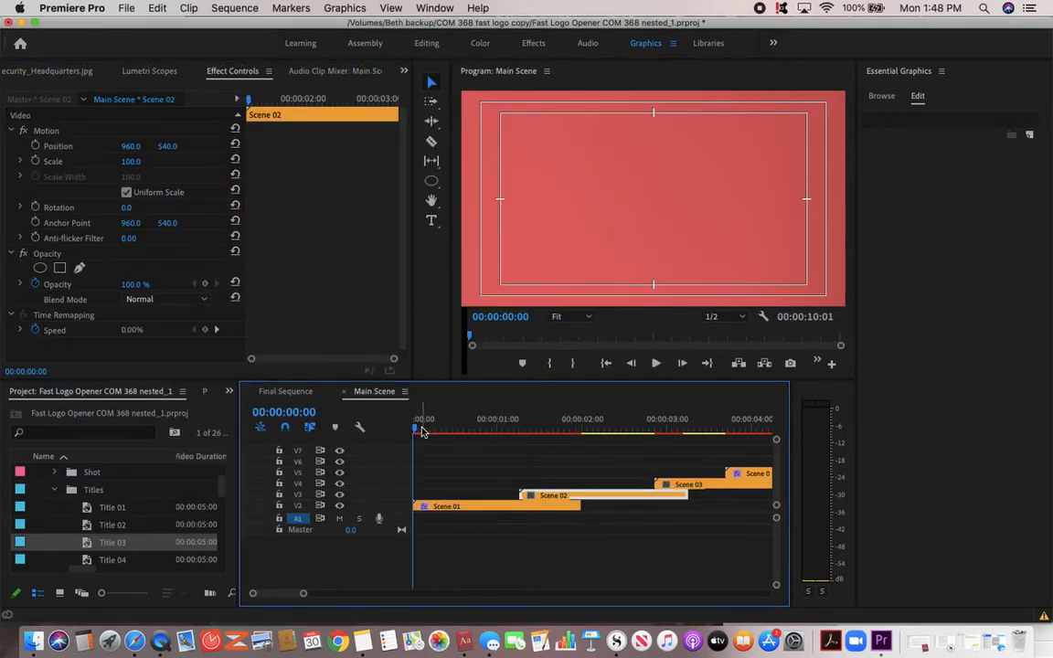
pyautogui.moveTo(417, 430); pyautogui.dragTo(708, 464)
pyautogui.press('Right')
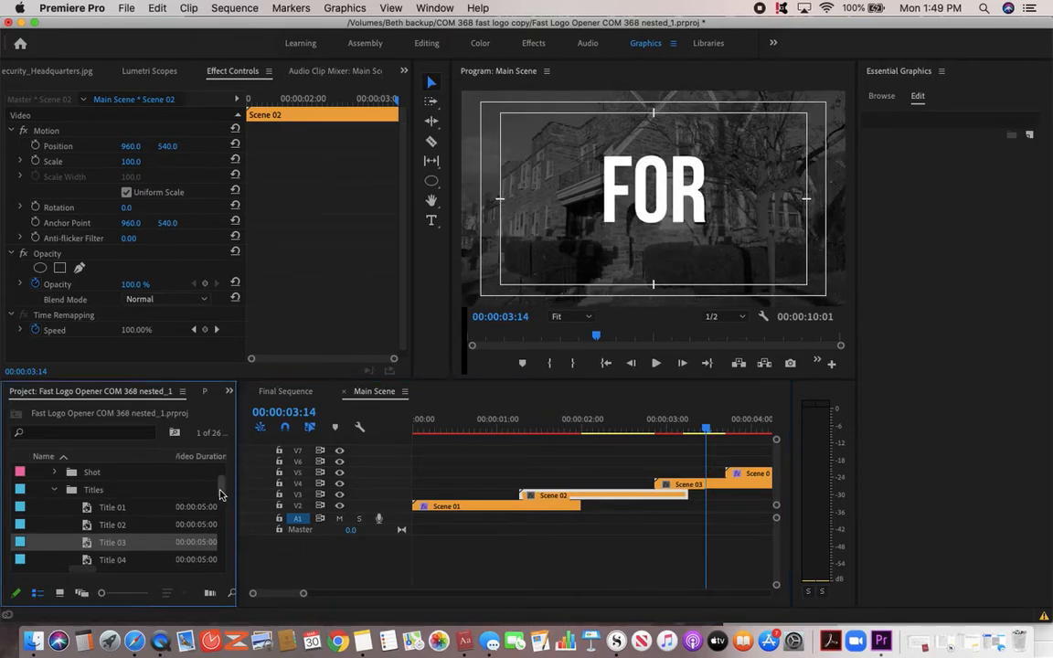
# Step: Look over the remaining titles in the project, then expand the Shot bin and examine its list of shots
pyautogui.scroll(-3, 224, 503)
pyautogui.scroll(1, 219, 507)
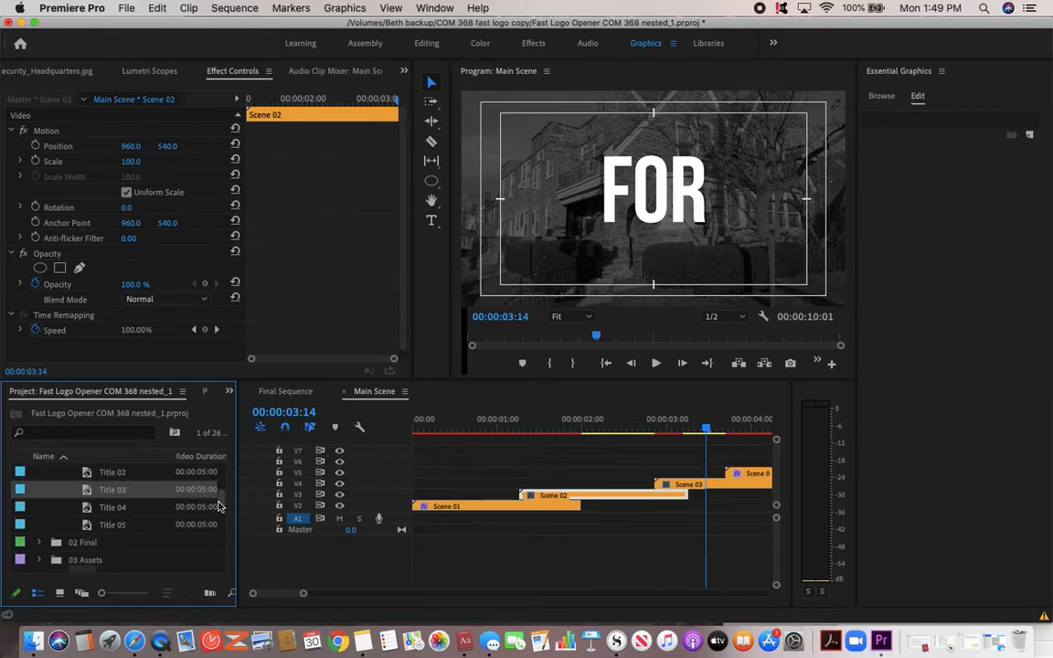
pyautogui.scroll(6, 219, 507)
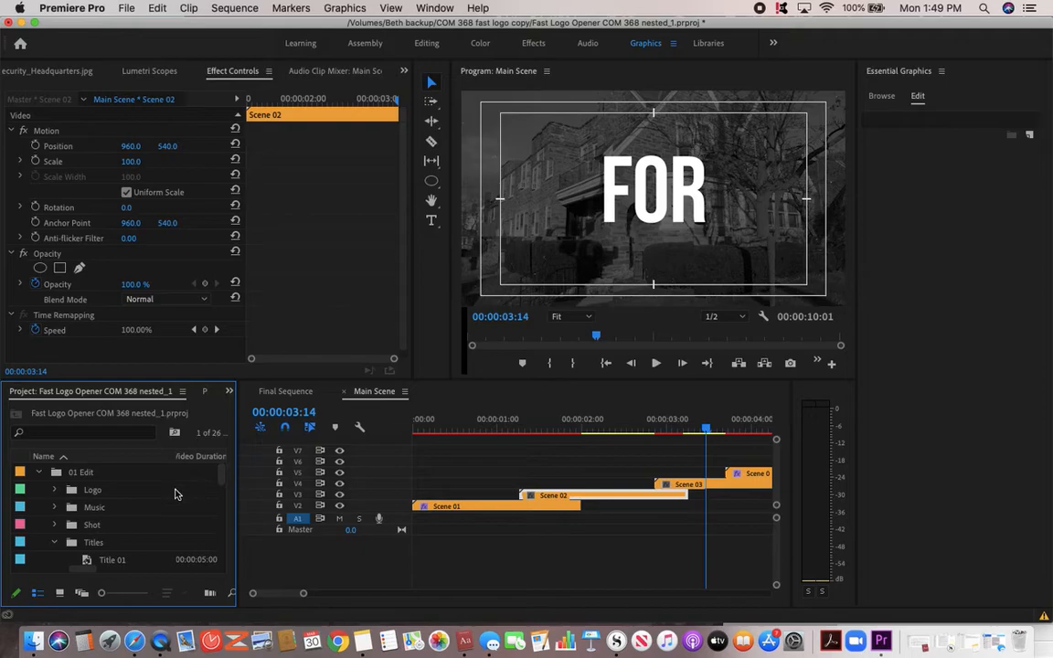
pyautogui.click(53, 524)
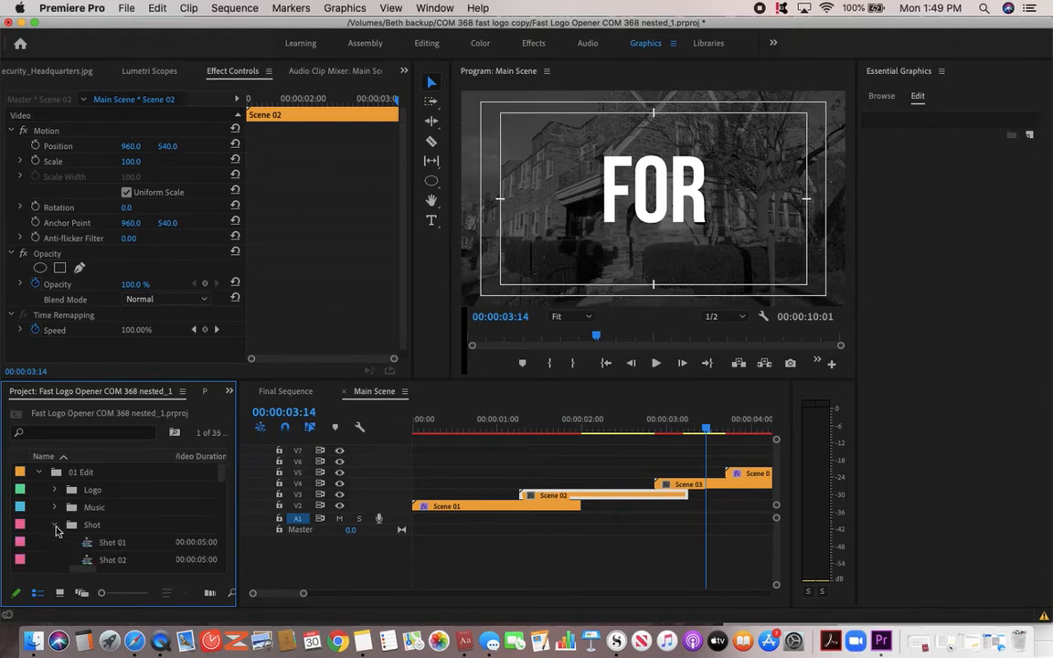
pyautogui.moveTo(220, 481); pyautogui.dragTo(224, 496)
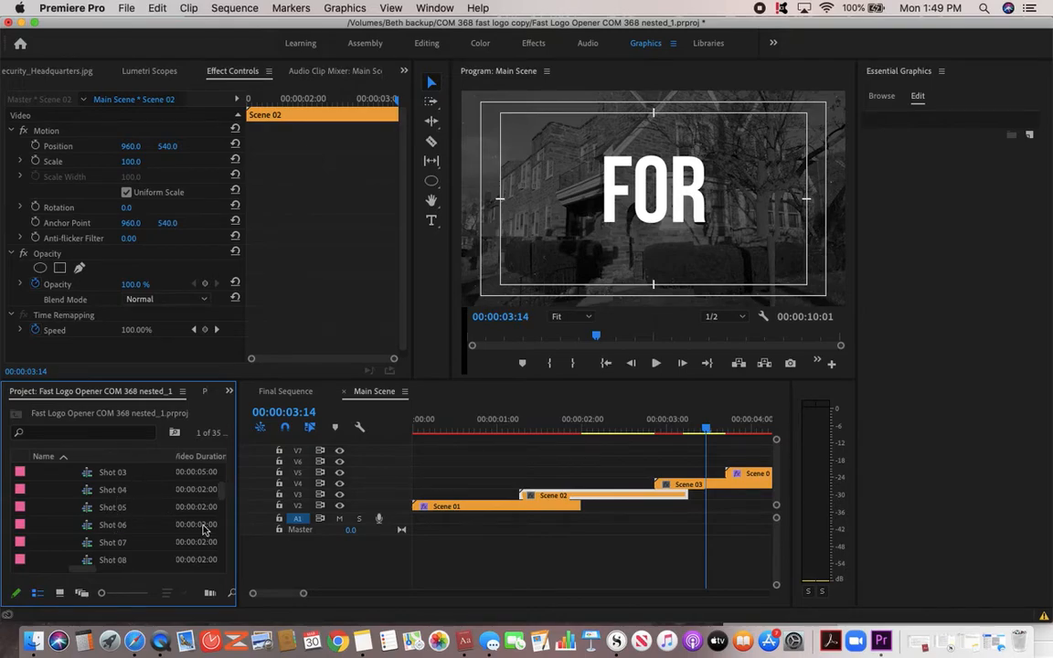
pyautogui.scroll(5, 210, 466)
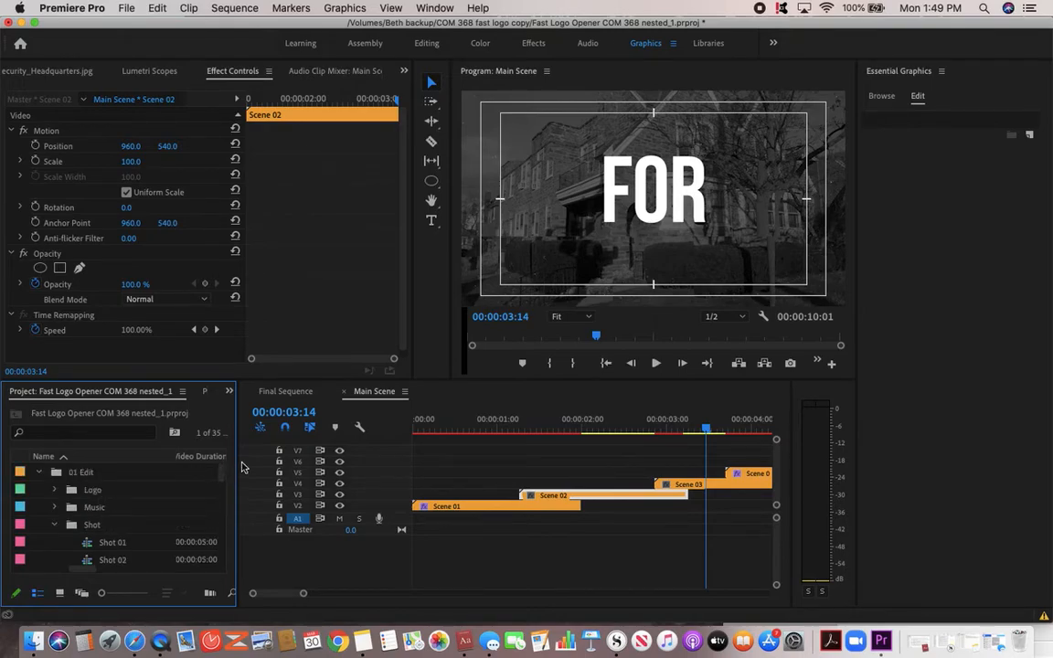
# Step: Switch to the Final Sequence, check a frame near its beginning and return the playhead to 00:00:00:00
pyautogui.click(286, 391)
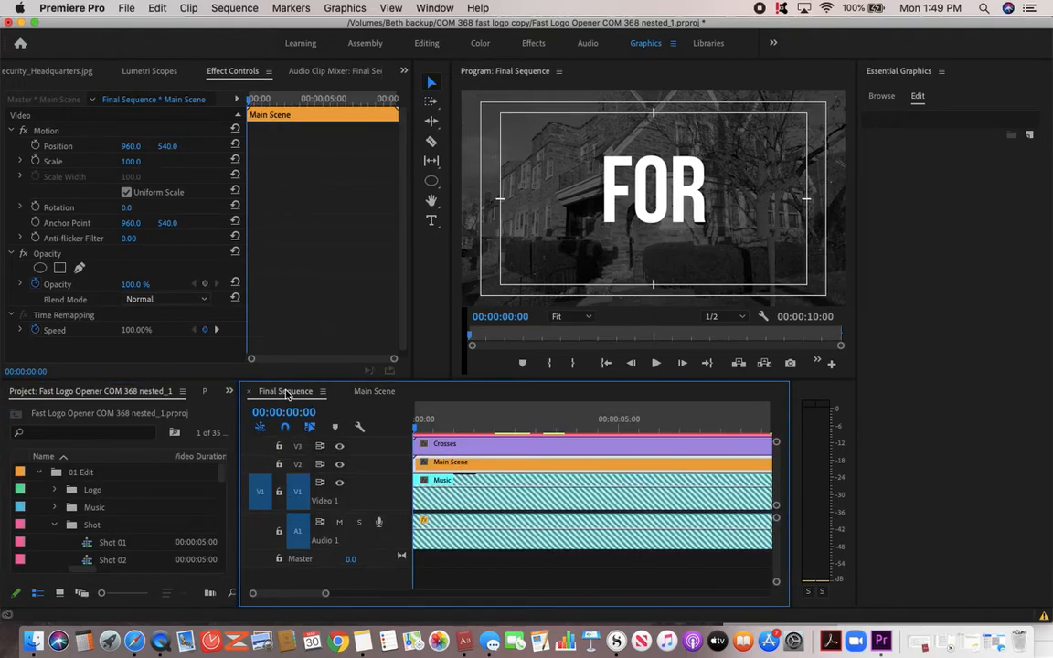
pyautogui.click(433, 427)
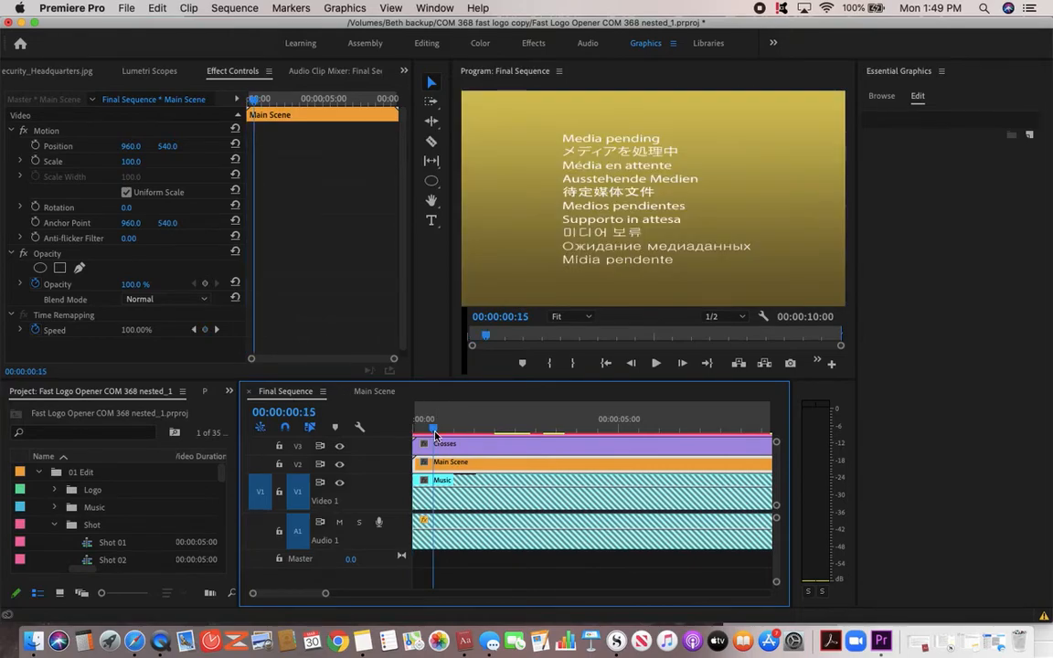
pyautogui.moveTo(434, 428); pyautogui.dragTo(407, 432)
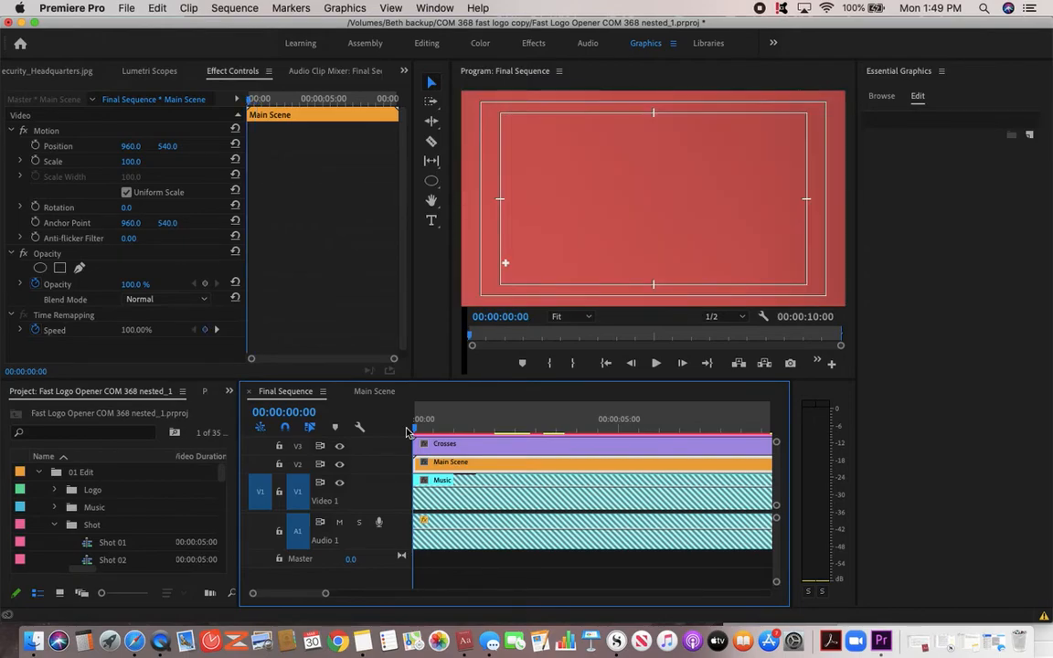